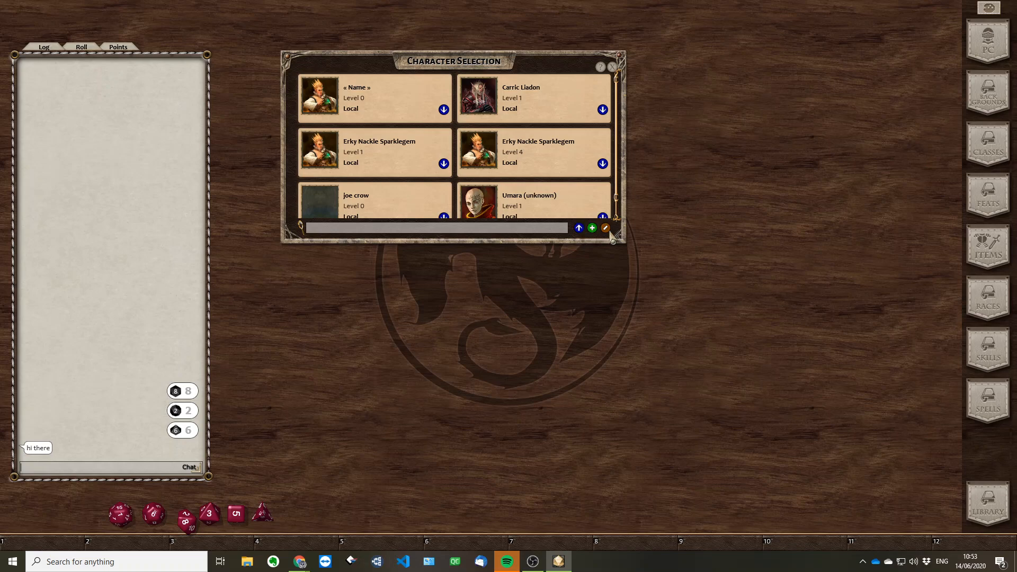
Delete the level 0 character "joe crow" from the character selection list and leave edit mode
{"action": "left_click_drag", "start_coordinate": [621, 242], "coordinate": [619, 267]}
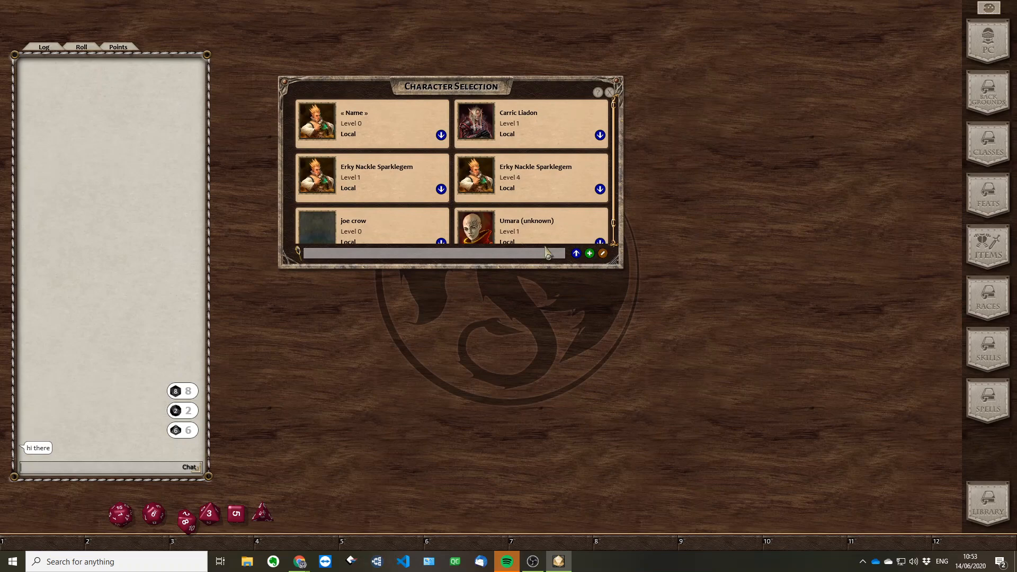
{"action": "scroll", "coordinate": [529, 191], "scroll_direction": "down", "scroll_amount": 1}
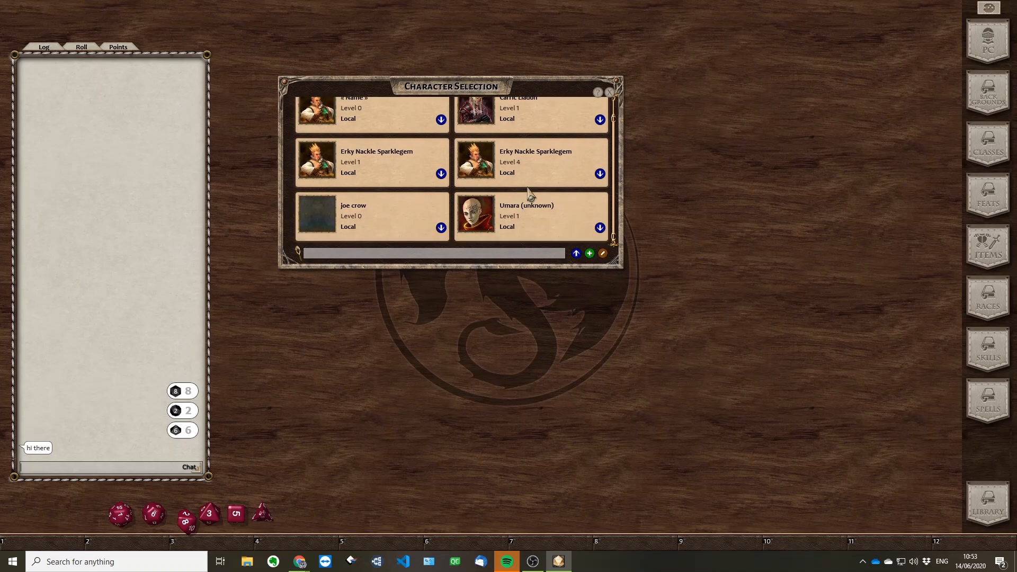
{"action": "left_click", "coordinate": [603, 254]}
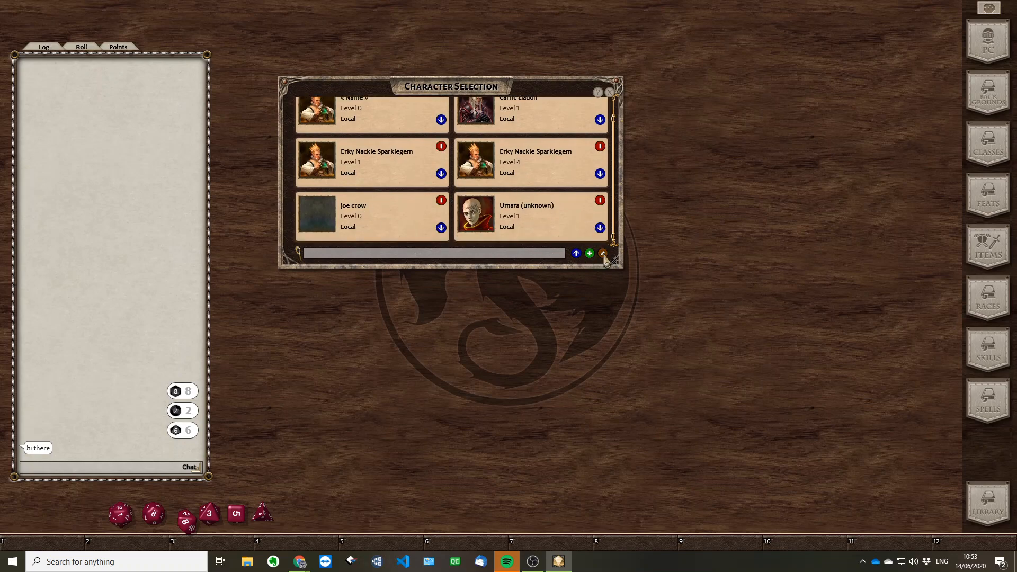
{"action": "left_click", "coordinate": [442, 204]}
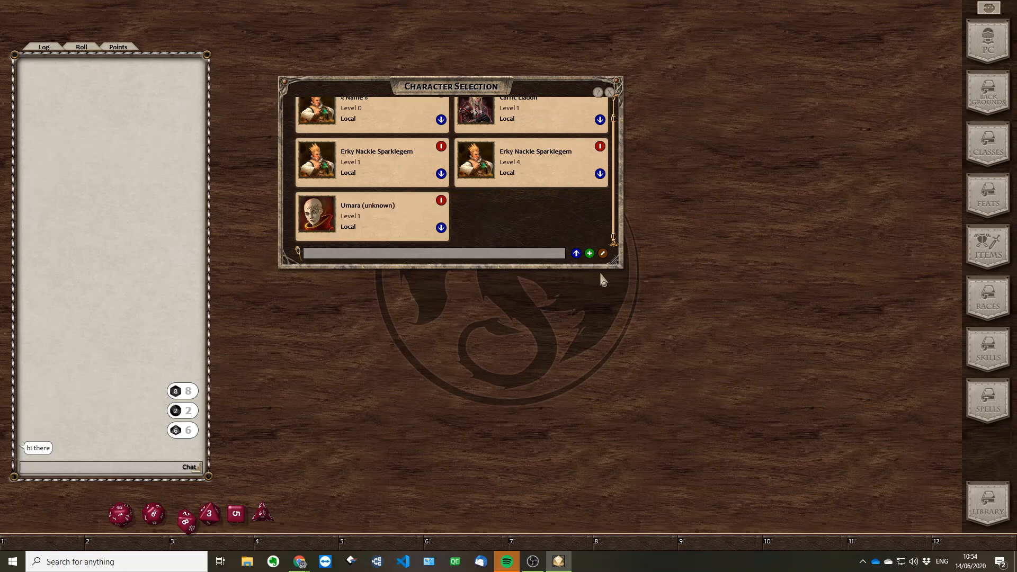
{"action": "left_click", "coordinate": [602, 254]}
Create a new blank character, close the character selection, and enlarge the character sheet
{"action": "left_click", "coordinate": [590, 254]}
{"action": "left_click_drag", "start_coordinate": [509, 129], "coordinate": [376, 56]}
{"action": "left_click_drag", "start_coordinate": [542, 90], "coordinate": [780, 109]}
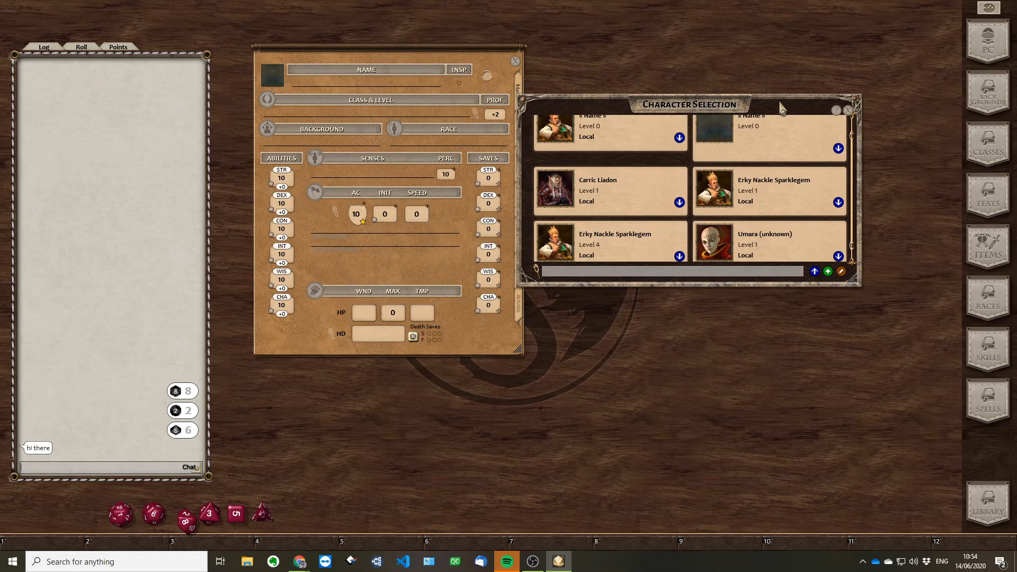
{"action": "left_click", "coordinate": [849, 110]}
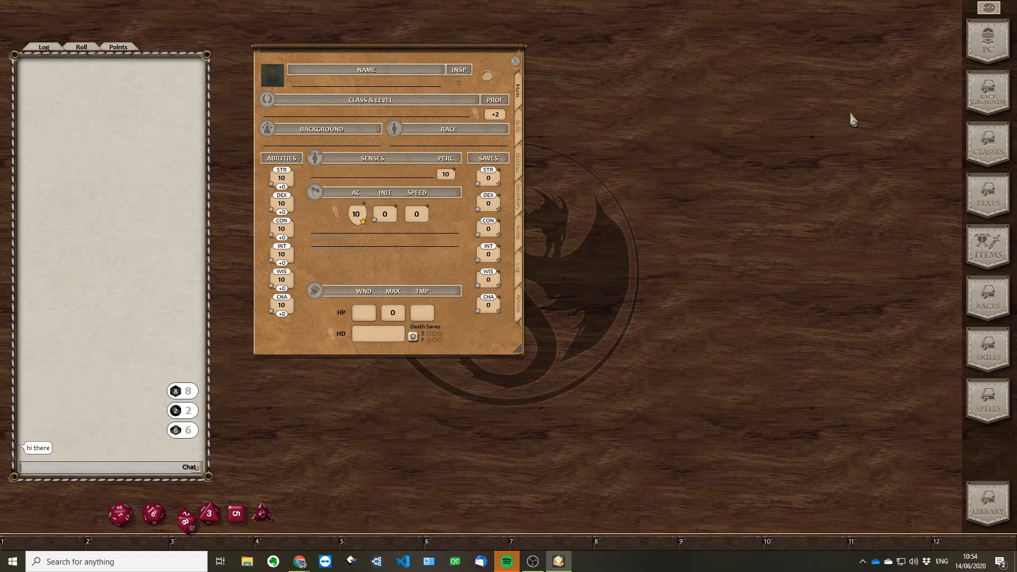
{"action": "left_click_drag", "start_coordinate": [451, 56], "coordinate": [486, 30]}
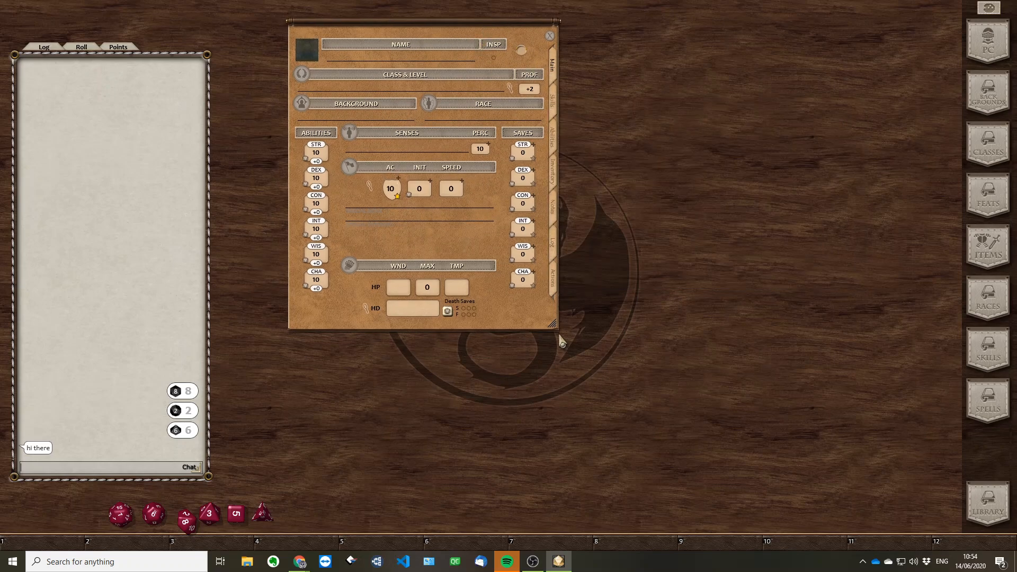
{"action": "left_click_drag", "start_coordinate": [554, 327], "coordinate": [657, 461]}
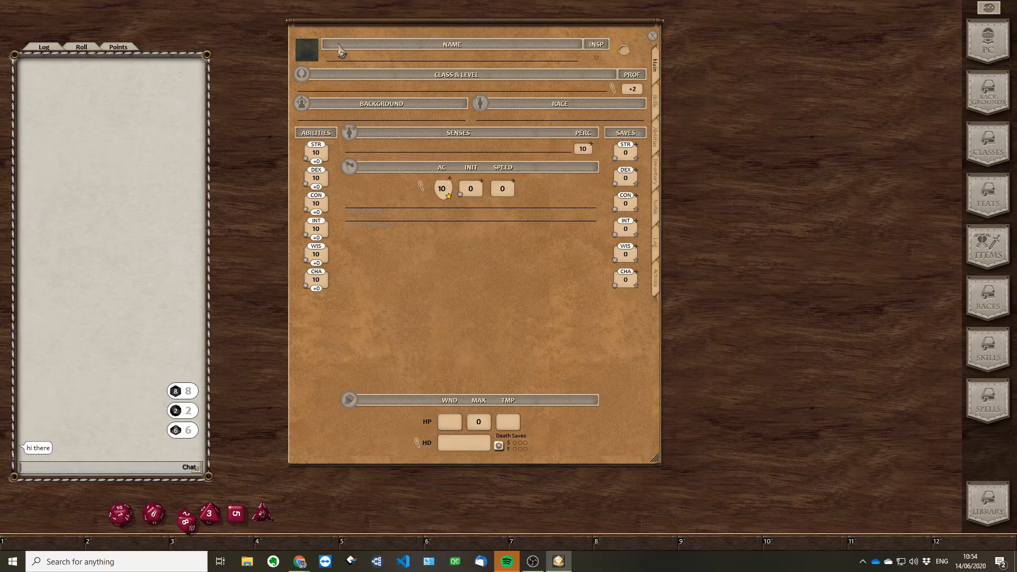
Give the character the gnome_sting.jpg portrait and name it "Joe the Crow"
{"action": "left_click", "coordinate": [305, 55]}
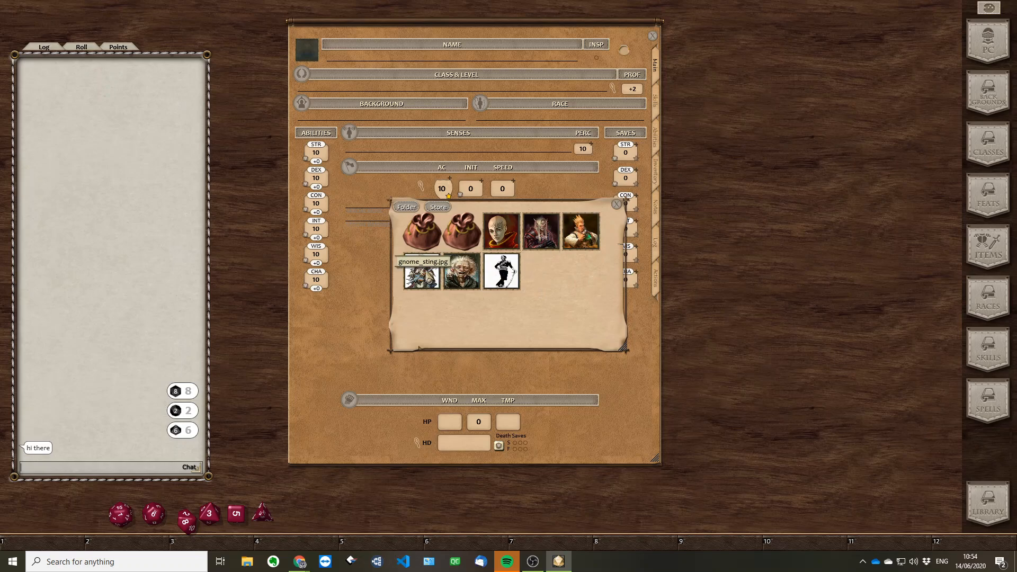
{"action": "left_click", "coordinate": [422, 271]}
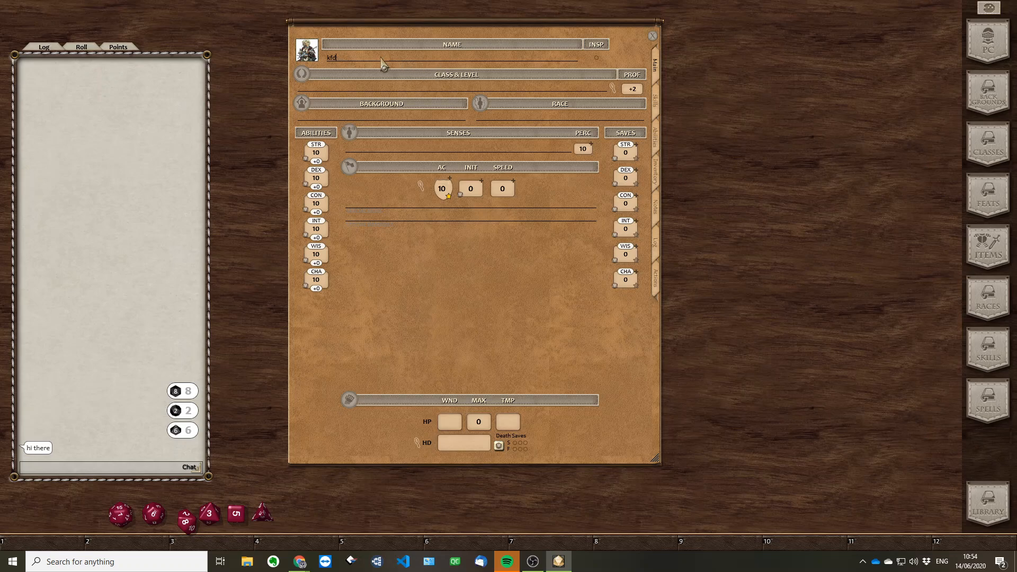
{"action": "type", "text": "Joe t"}
{"action": "type", "text": "he C"}
Set the ability scores to STR 16, DEX 15, CON 14, INT 12 and CHA 8
{"action": "type", "text": "5"}
{"action": "type", "text": "14"}
{"action": "type", "text": "12"}
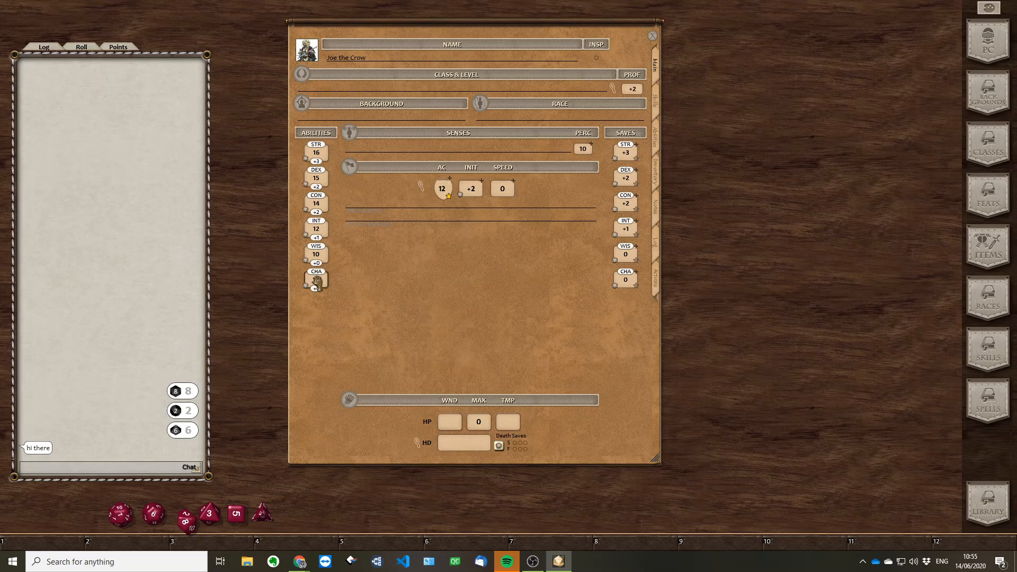
{"action": "type", "text": "8"}
Open the list of races beside the character sheet and filter it to the D&D 5E SRD Data group
{"action": "left_click", "coordinate": [994, 310]}
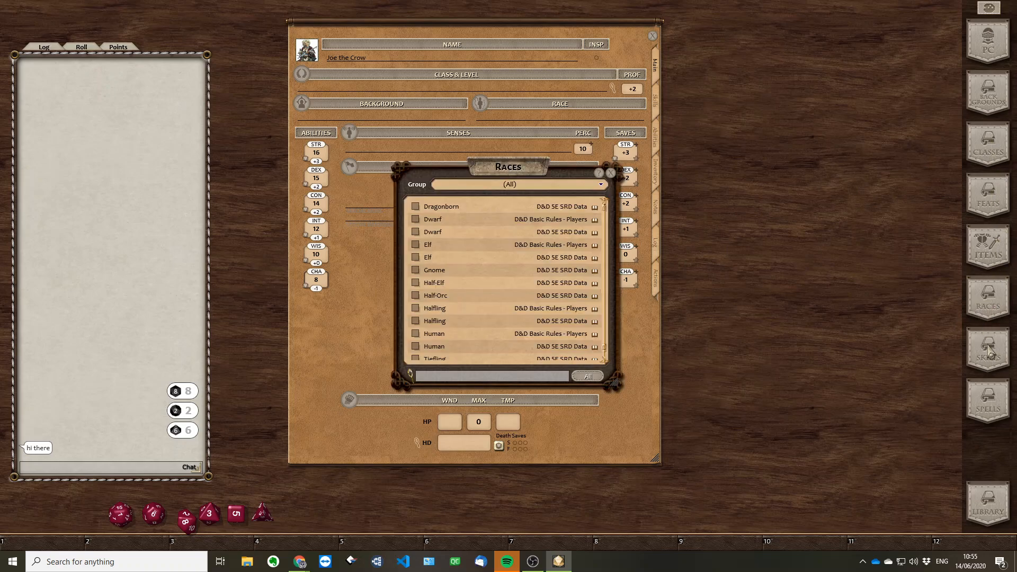
{"action": "left_click_drag", "start_coordinate": [530, 170], "coordinate": [795, 51]}
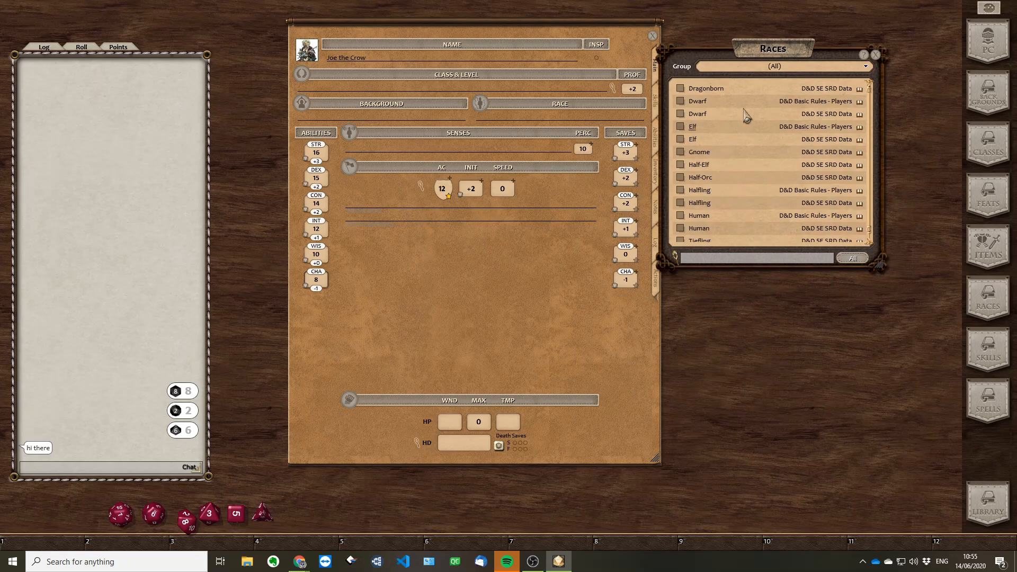
{"action": "left_click", "coordinate": [853, 66]}
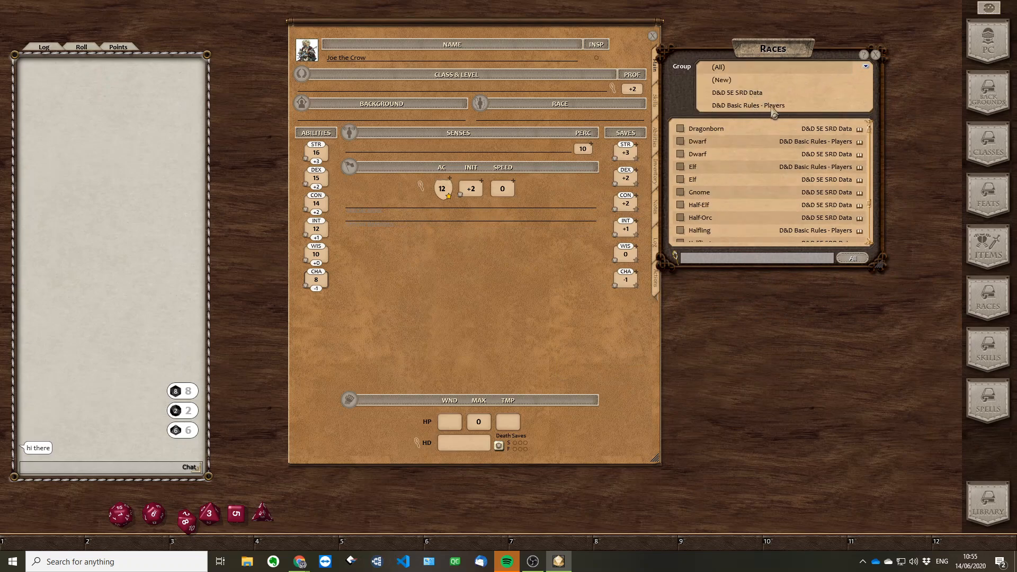
{"action": "left_click", "coordinate": [746, 106]}
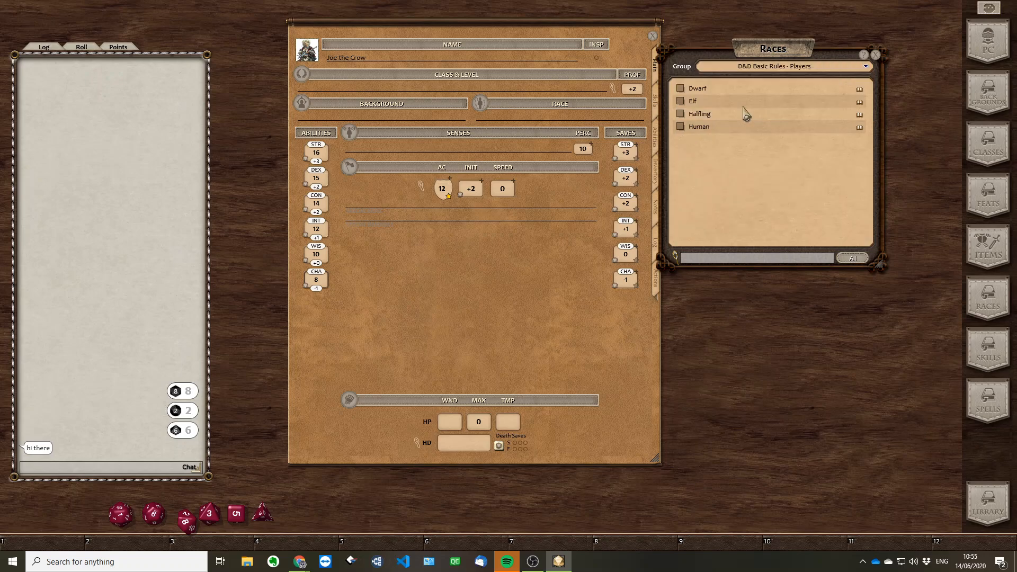
{"action": "left_click", "coordinate": [775, 72]}
{"action": "left_click", "coordinate": [758, 102]}
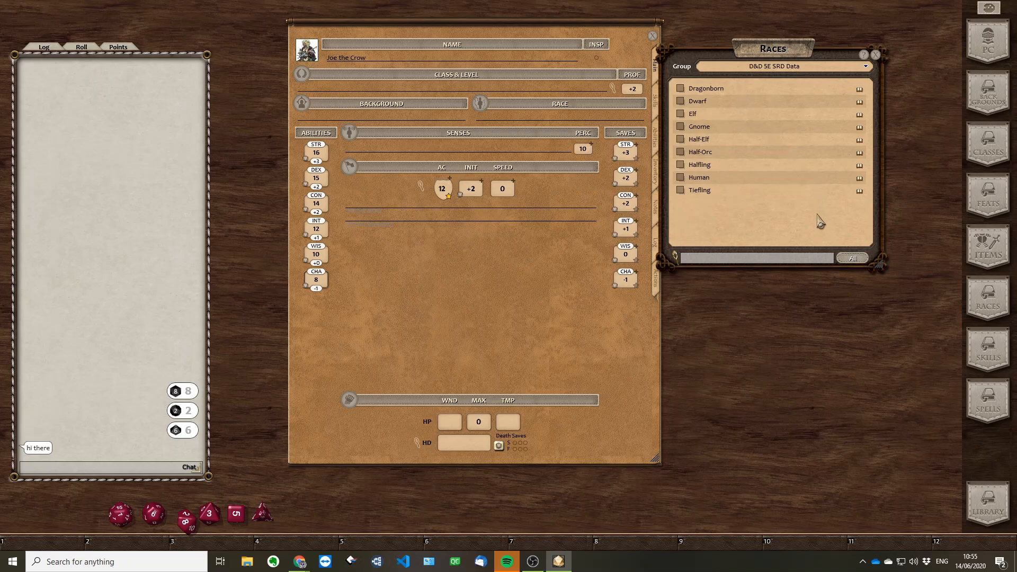
{"action": "left_click", "coordinate": [850, 66]}
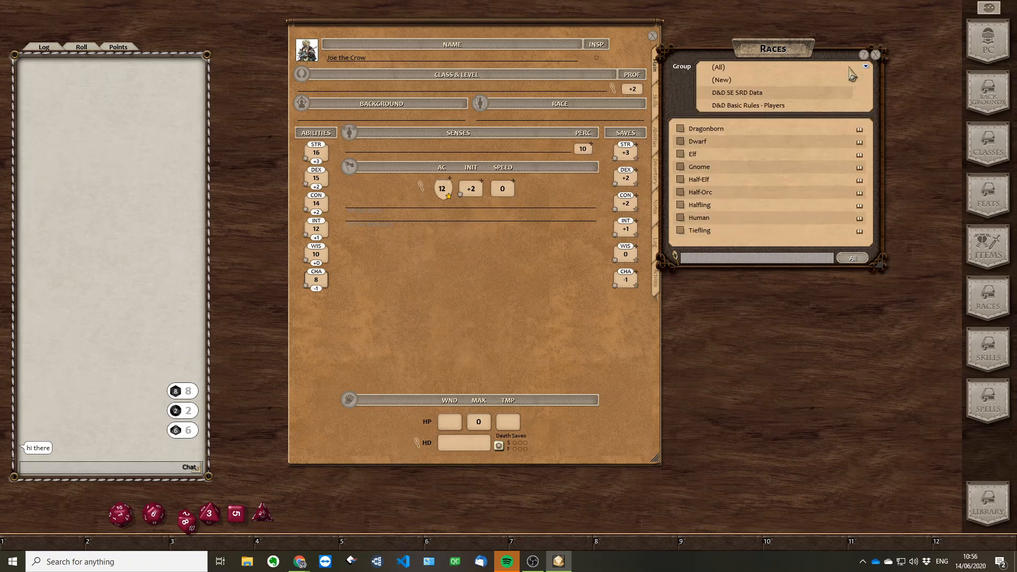
{"action": "left_click", "coordinate": [742, 94]}
{"action": "left_click_drag", "start_coordinate": [766, 55], "coordinate": [819, 31]}
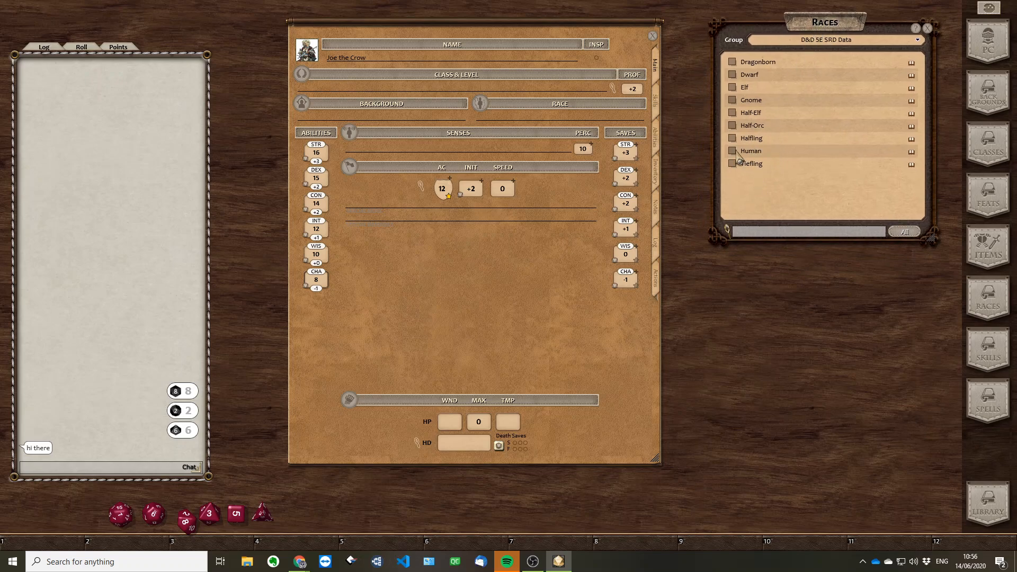
Review the Dragonborn entry and assign Dragonborn as the character's race
{"action": "left_click", "coordinate": [759, 62]}
{"action": "left_click_drag", "start_coordinate": [497, 192], "coordinate": [776, 281]}
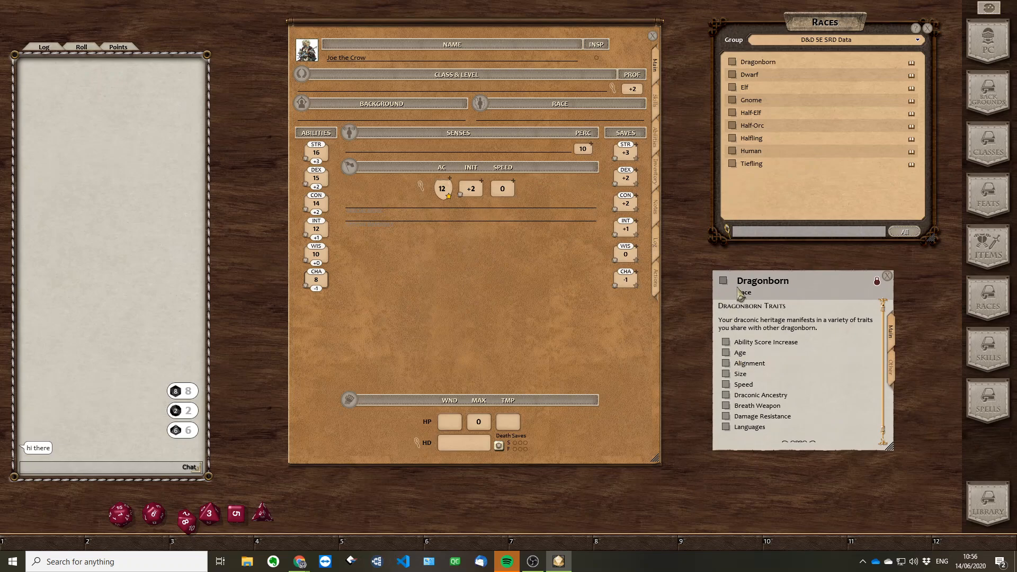
{"action": "left_click", "coordinate": [888, 276]}
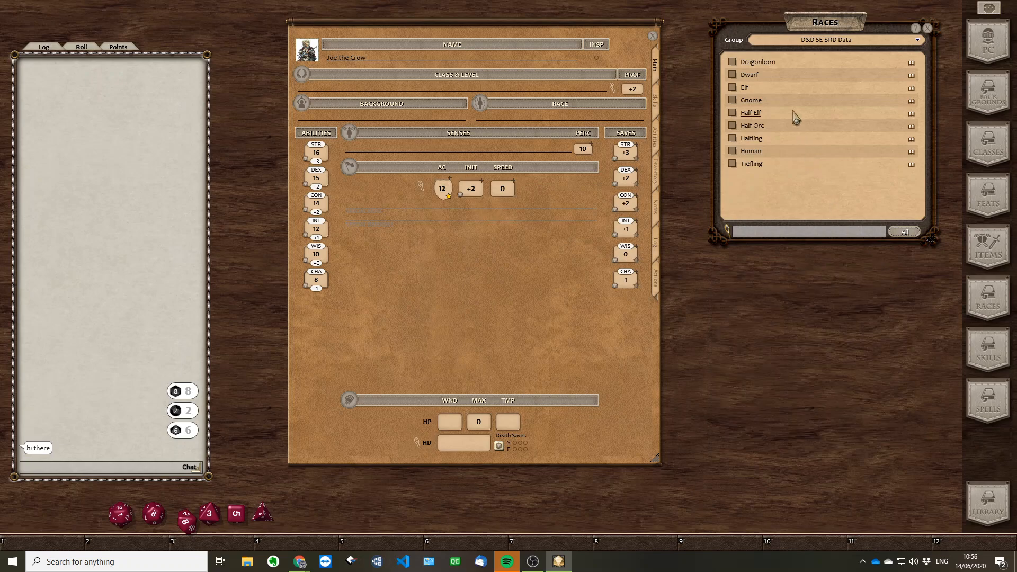
{"action": "left_click_drag", "start_coordinate": [644, 79], "coordinate": [499, 120]}
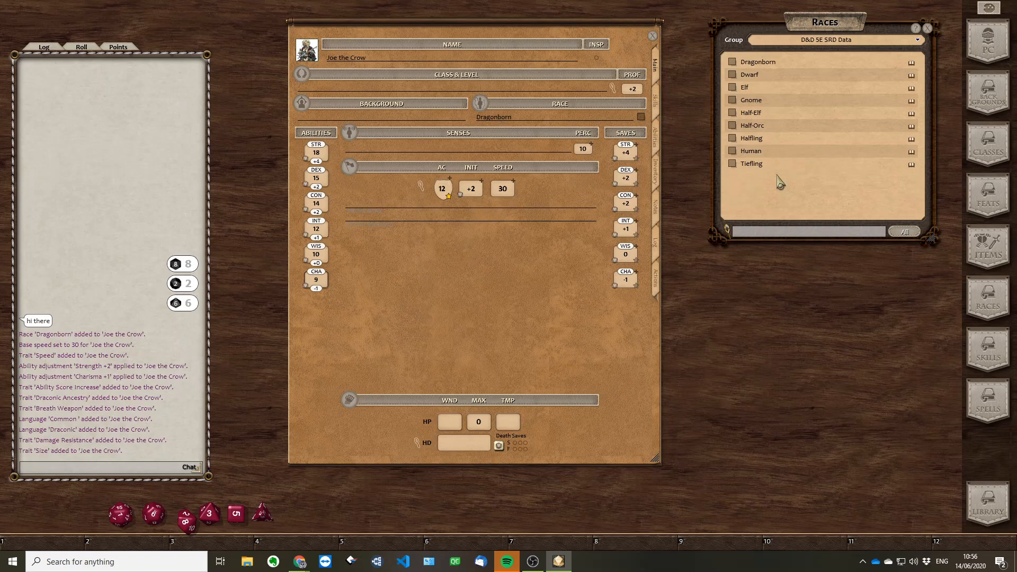
Examine the Dragonborn traits from the character sheet, including the Age trait, and close the race windows
{"action": "left_click", "coordinate": [641, 117]}
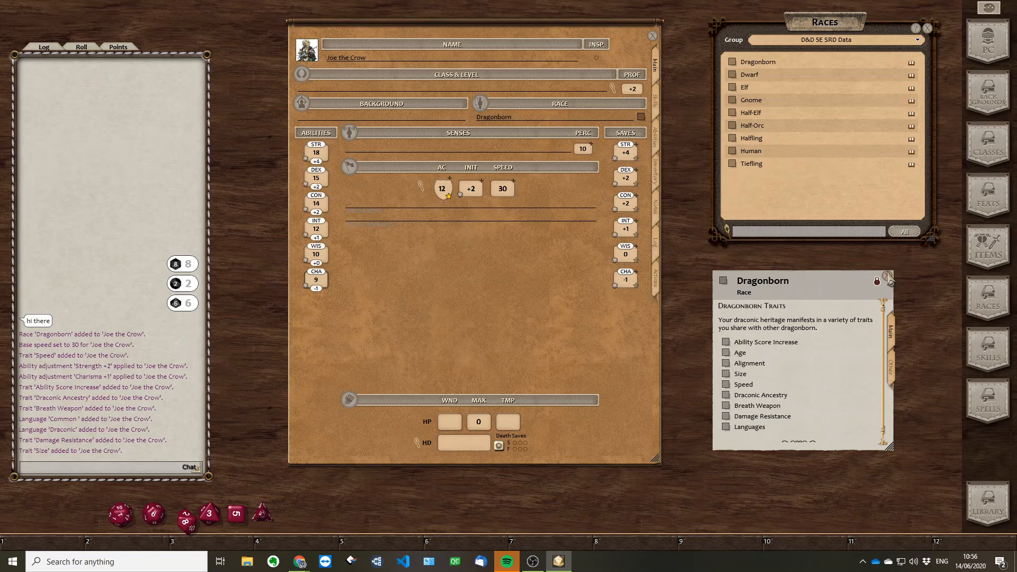
{"action": "left_click", "coordinate": [892, 371]}
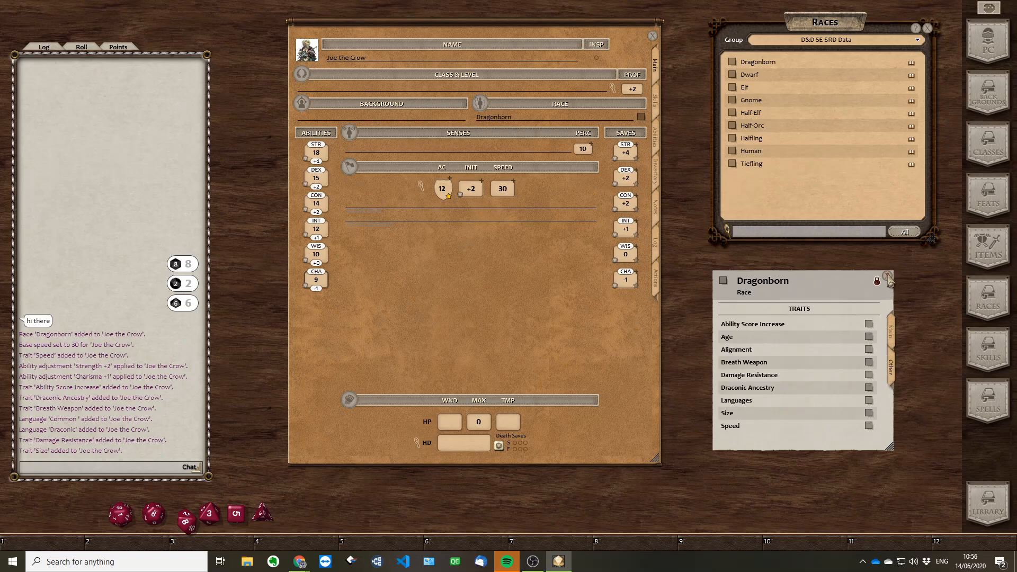
{"action": "left_click", "coordinate": [870, 337]}
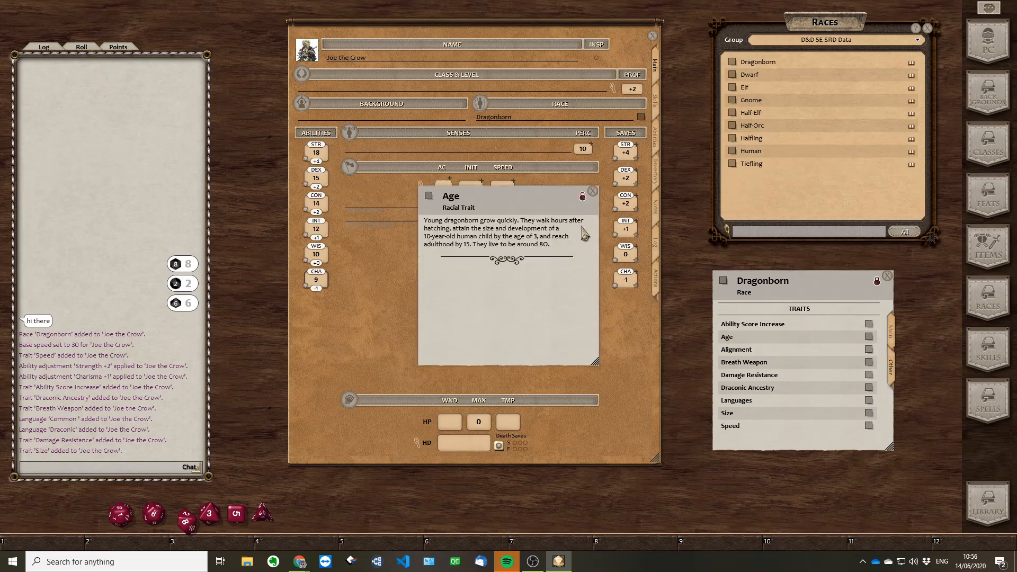
{"action": "left_click", "coordinate": [593, 191]}
{"action": "left_click", "coordinate": [888, 276]}
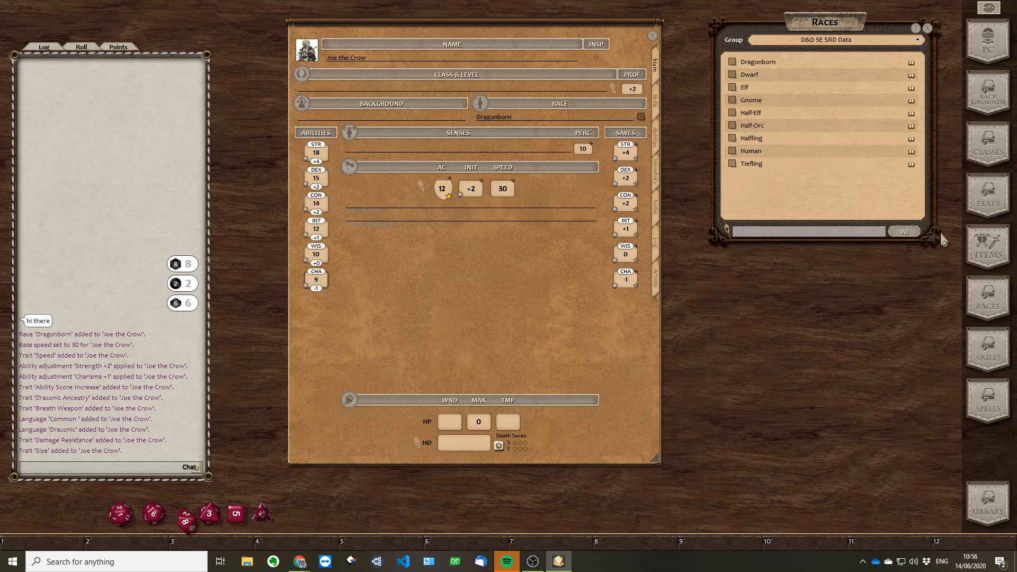
{"action": "left_click", "coordinate": [928, 29]}
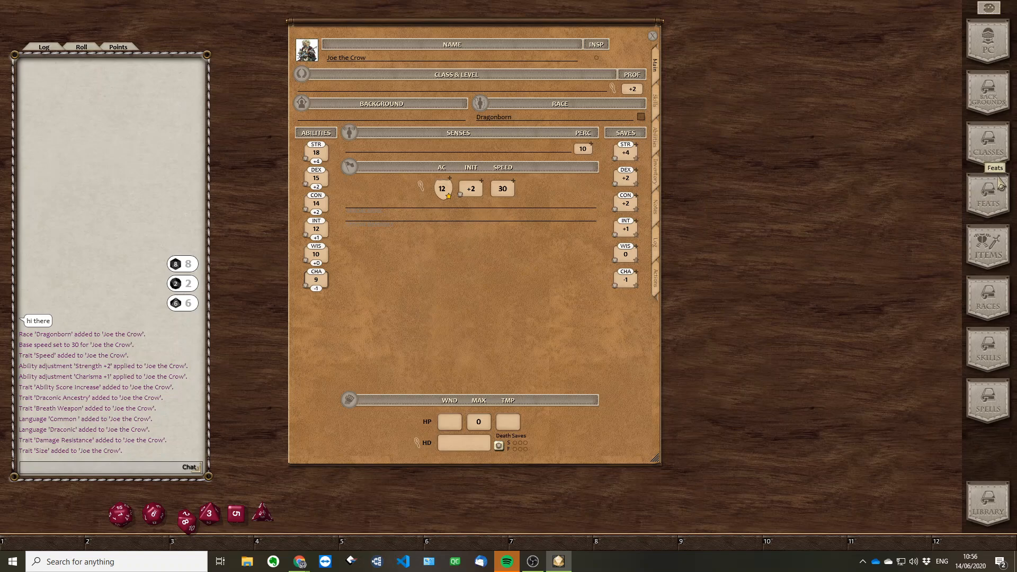
Open and enlarge the list of classes, and add the Sorcerer class to the character
{"action": "left_click", "coordinate": [996, 153]}
{"action": "left_click", "coordinate": [996, 152]}
{"action": "left_click", "coordinate": [995, 152]}
{"action": "left_click_drag", "start_coordinate": [521, 178], "coordinate": [823, 71]}
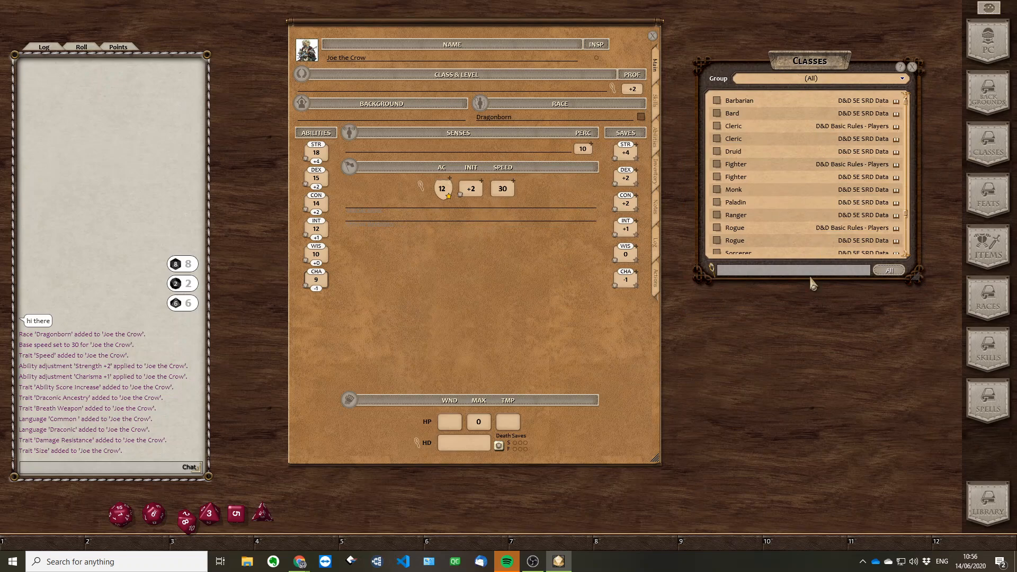
{"action": "left_click_drag", "start_coordinate": [808, 279], "coordinate": [808, 387]}
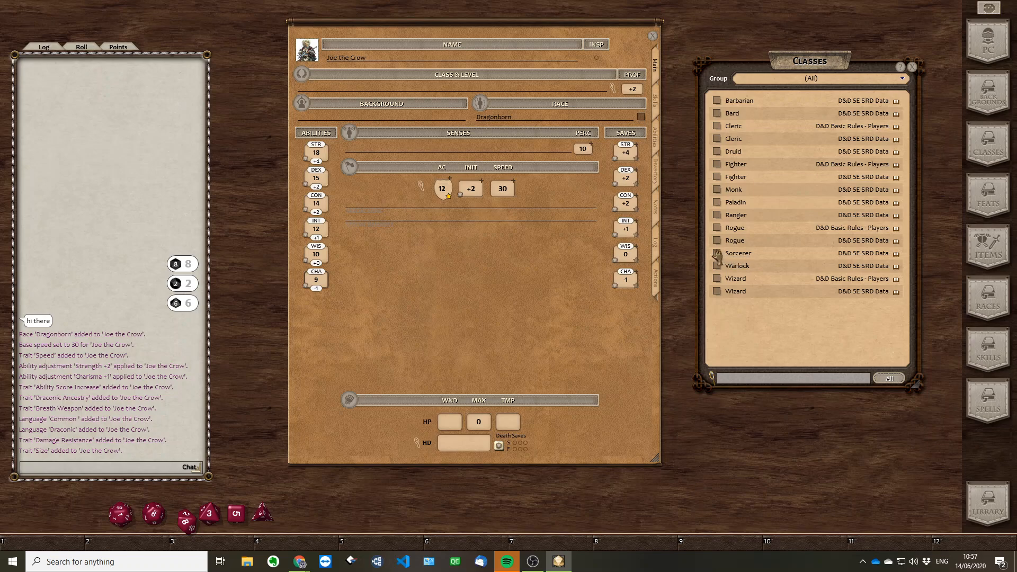
{"action": "left_click_drag", "start_coordinate": [718, 258], "coordinate": [346, 91]}
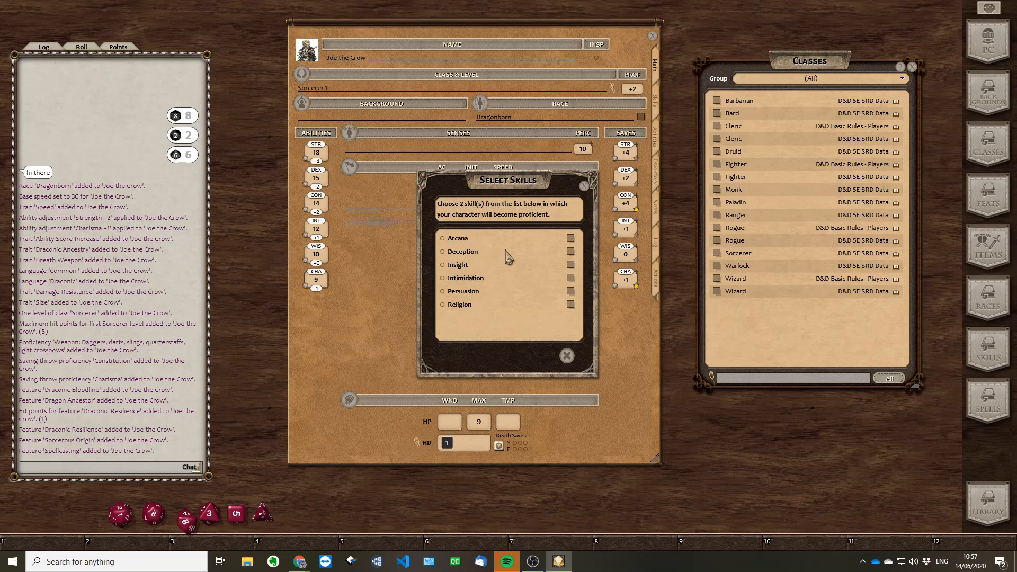
Choose Arcana and Intimidation as the Sorcerer's two skill proficiencies
{"action": "left_click", "coordinate": [445, 239]}
{"action": "left_click", "coordinate": [443, 279]}
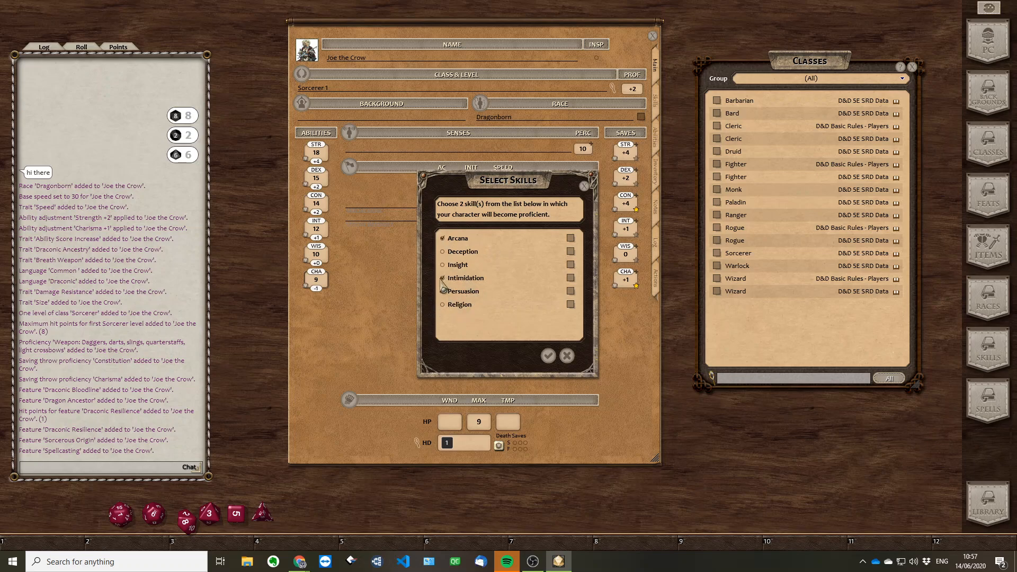
{"action": "left_click", "coordinate": [550, 359]}
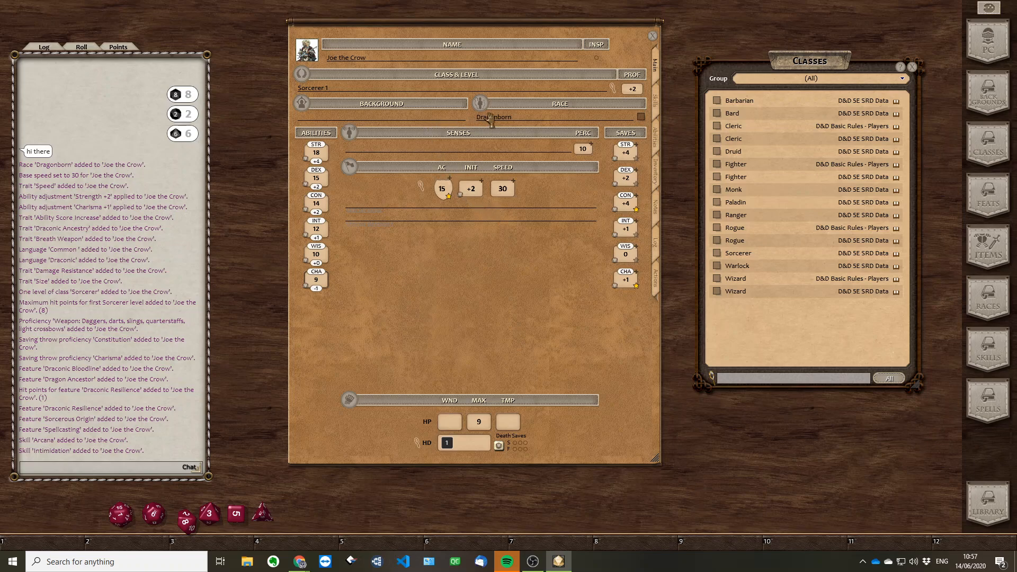
Check the character's class and level details, and close them along with the list of classes
{"action": "double_click", "coordinate": [316, 91]}
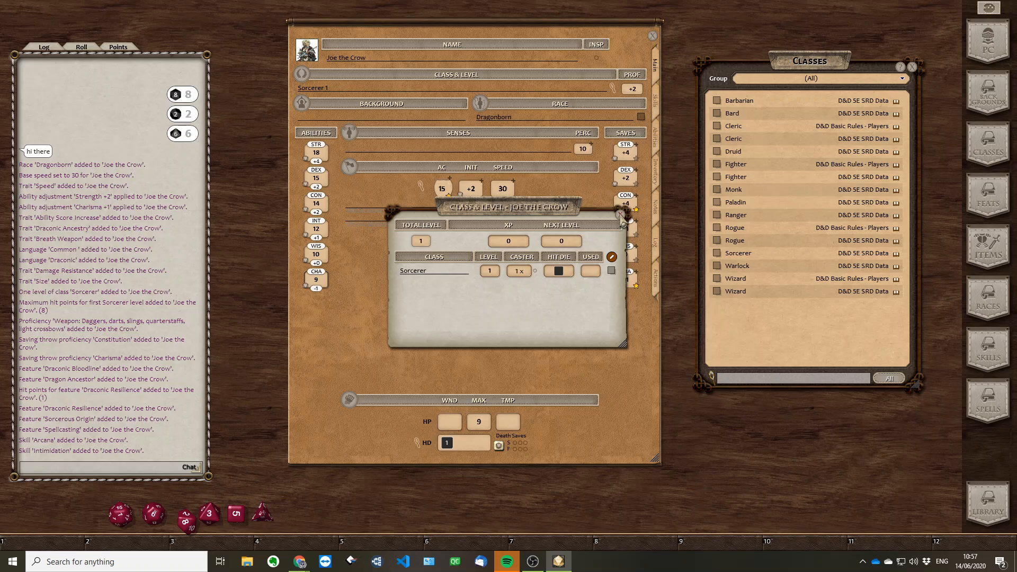
{"action": "left_click", "coordinate": [621, 215]}
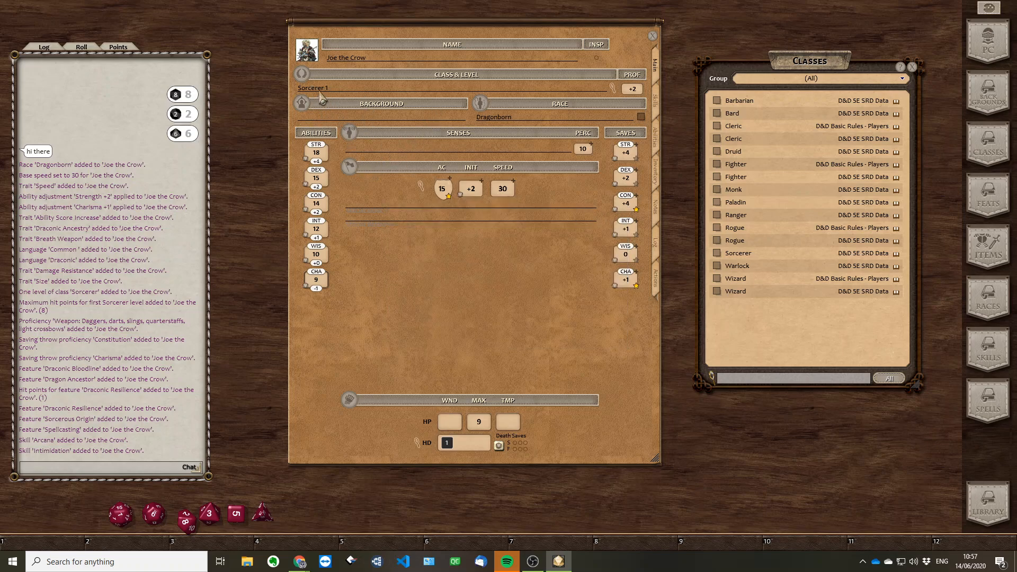
{"action": "left_click", "coordinate": [913, 68]}
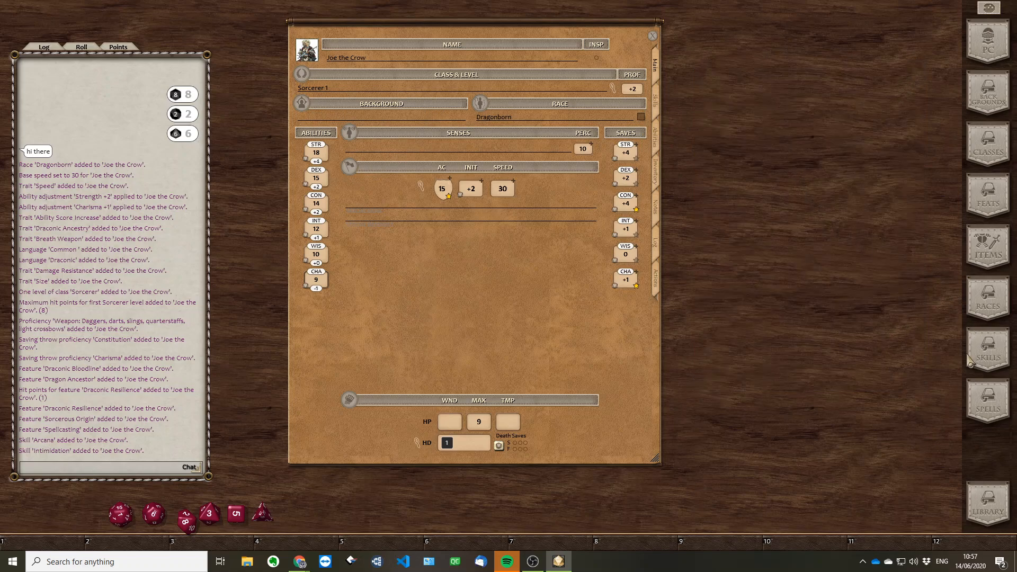
Open the list of backgrounds, place it beside the character sheet, and add the Folk Hero background to the character
{"action": "left_click", "coordinate": [990, 95]}
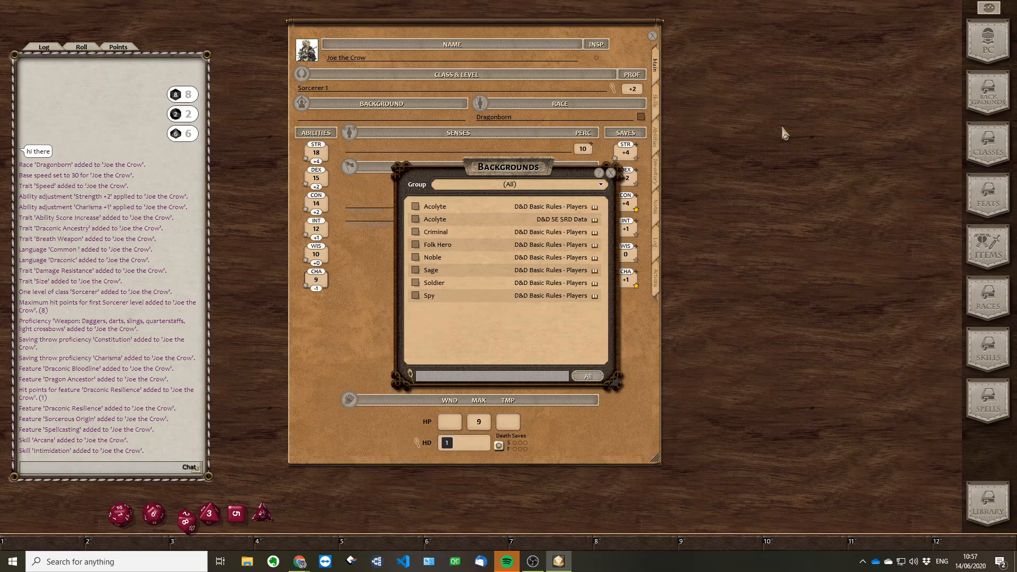
{"action": "left_click_drag", "start_coordinate": [516, 173], "coordinate": [814, 37]}
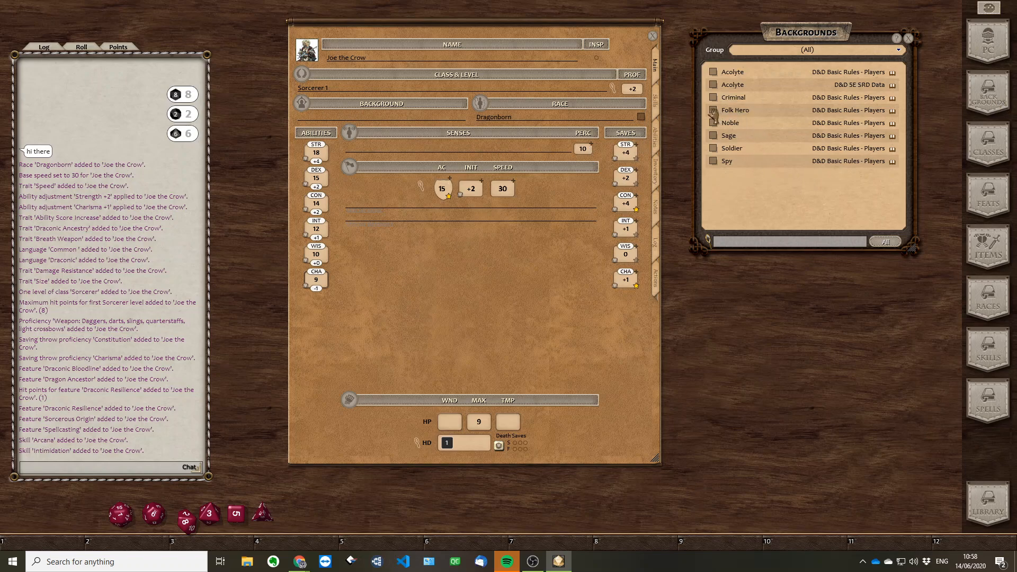
{"action": "left_click_drag", "start_coordinate": [713, 114], "coordinate": [329, 122]}
{"action": "left_click", "coordinate": [315, 119]}
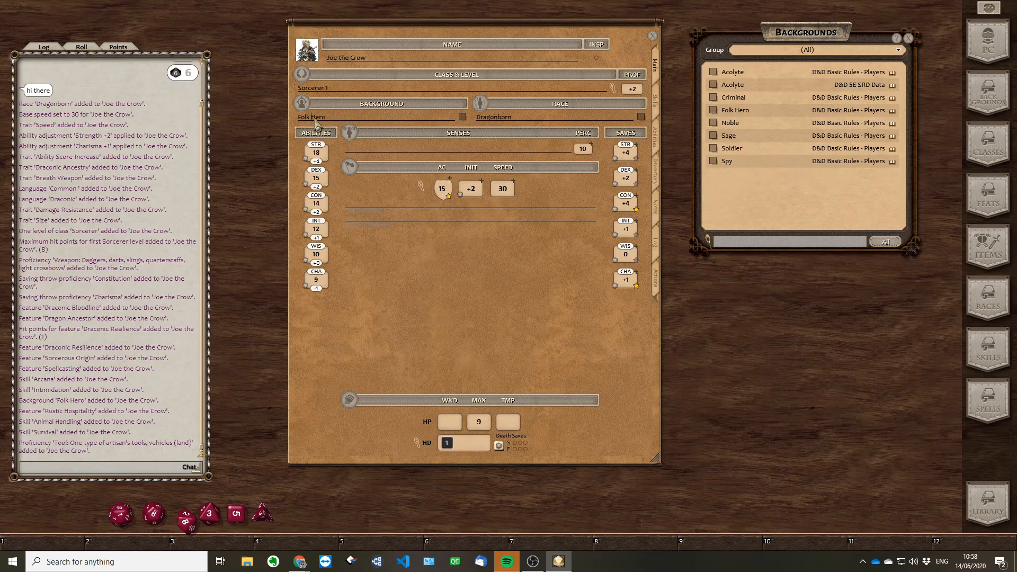
Examine the Folk Hero background's details and the character's personality notes, and close the background description
{"action": "left_click", "coordinate": [463, 117]}
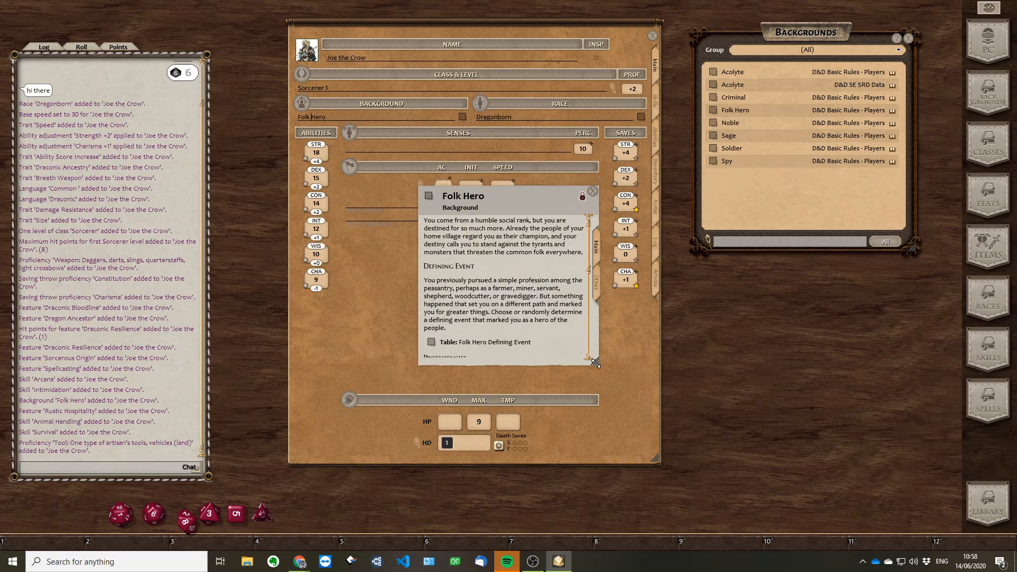
{"action": "left_click_drag", "start_coordinate": [596, 363], "coordinate": [672, 511]}
{"action": "left_click_drag", "start_coordinate": [498, 204], "coordinate": [769, 137]}
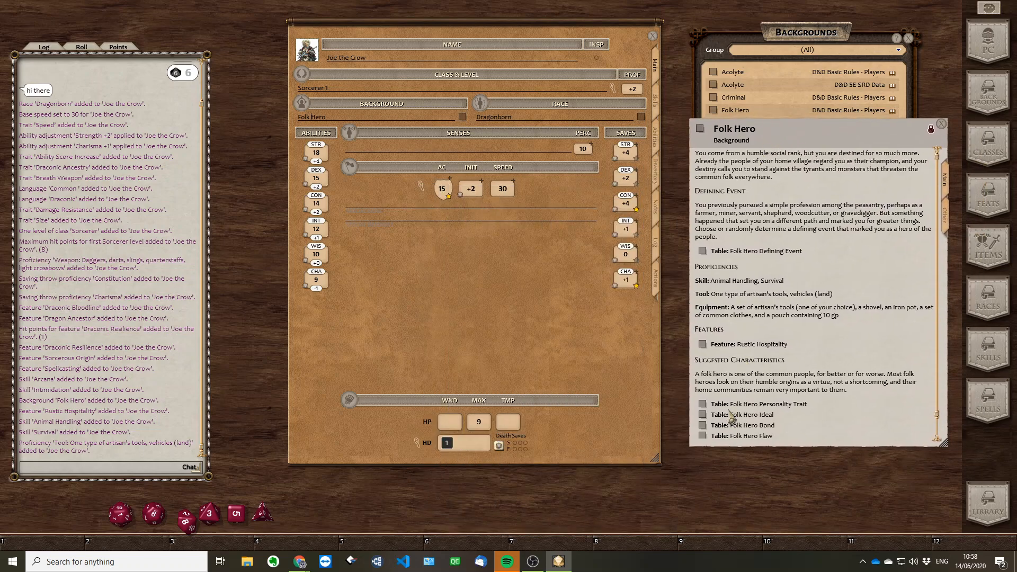
{"action": "scroll", "coordinate": [765, 386], "scroll_direction": "down", "scroll_amount": 1}
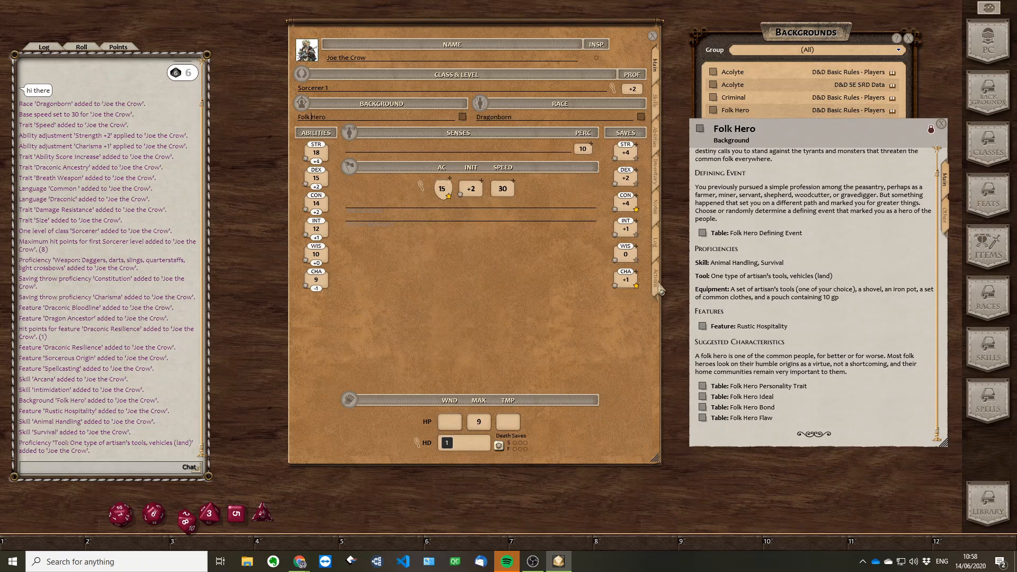
{"action": "left_click", "coordinate": [657, 219]}
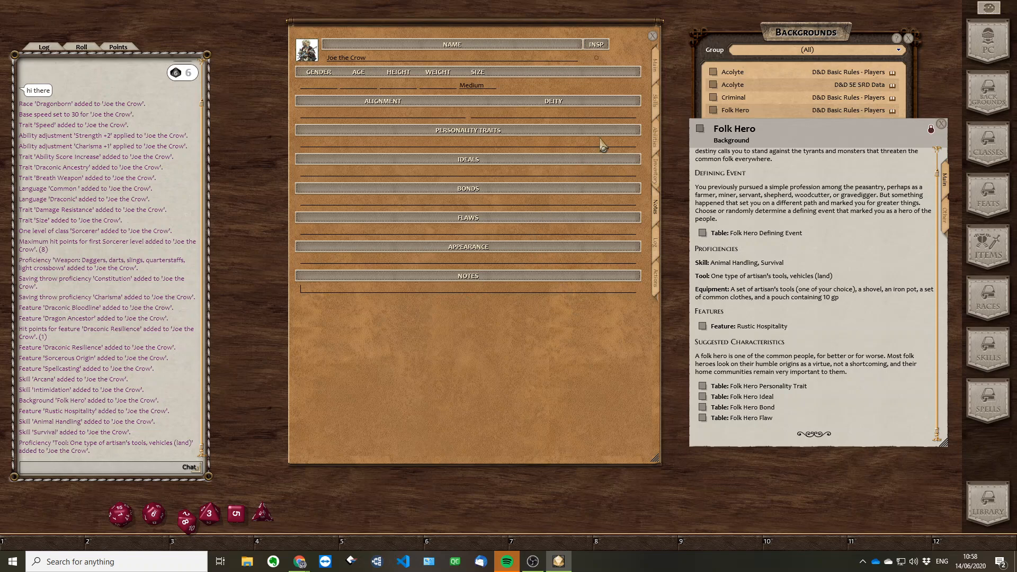
{"action": "left_click", "coordinate": [655, 71]}
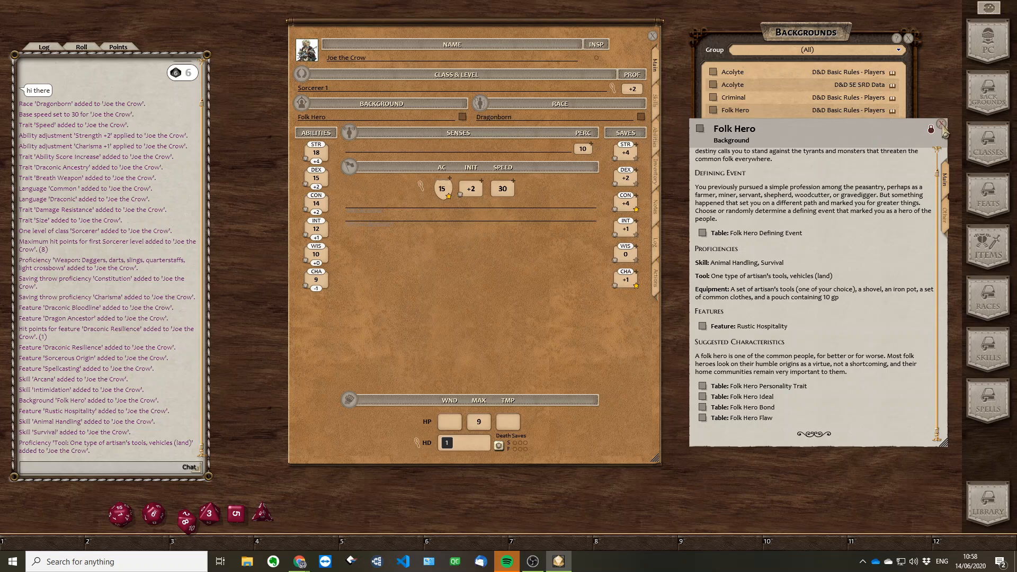
{"action": "left_click", "coordinate": [942, 125]}
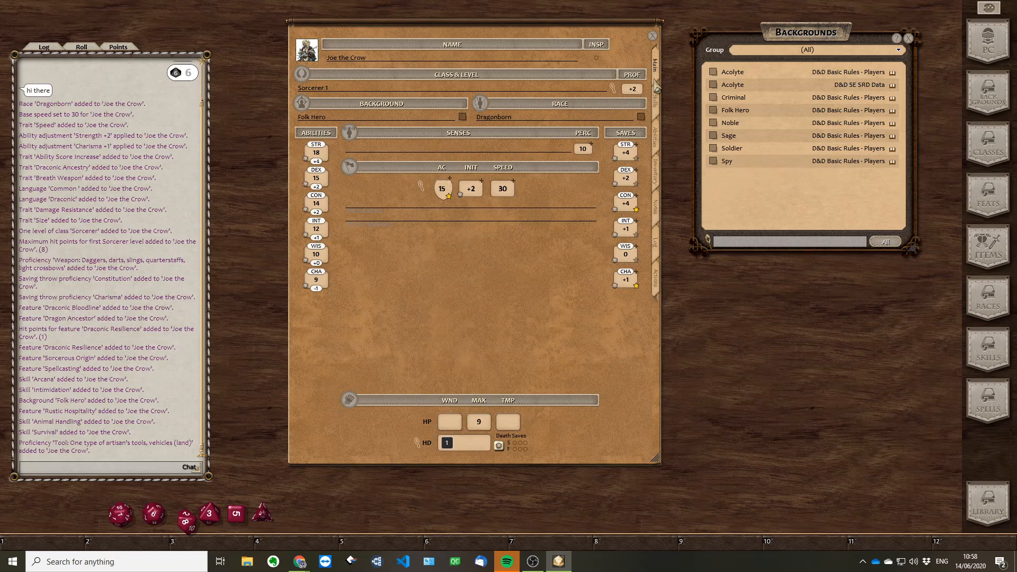
Review the character's skills, features, traits, proficiencies and languages, and check the list's editing mode
{"action": "left_click", "coordinate": [657, 103]}
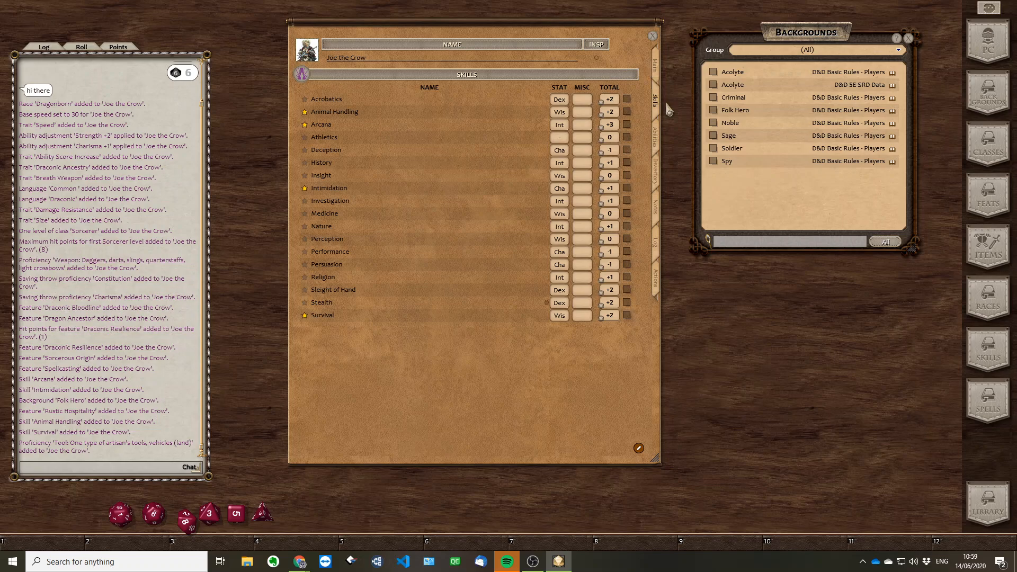
{"action": "left_click", "coordinate": [657, 143]}
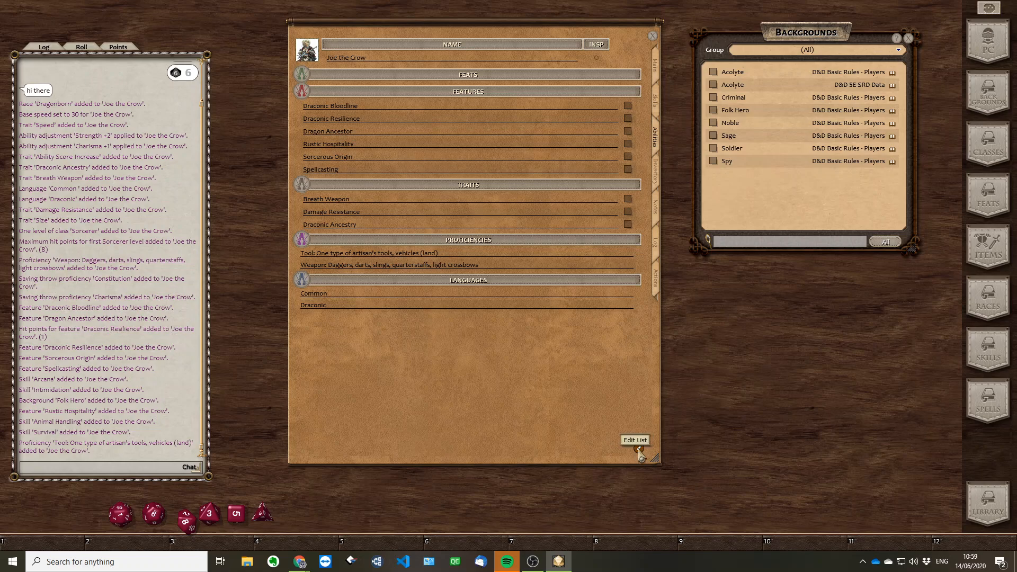
{"action": "left_click", "coordinate": [639, 450]}
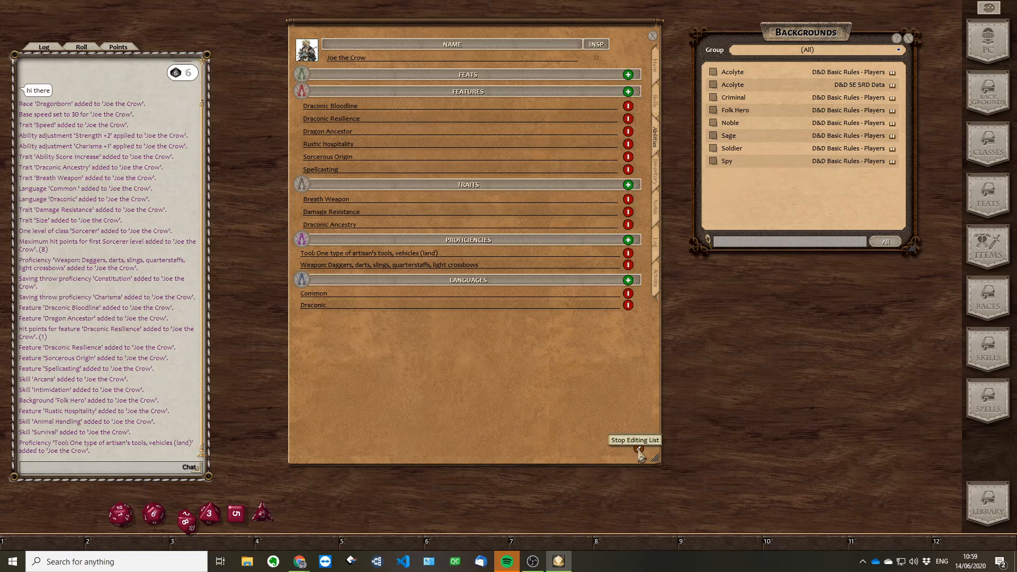
{"action": "left_click", "coordinate": [639, 449]}
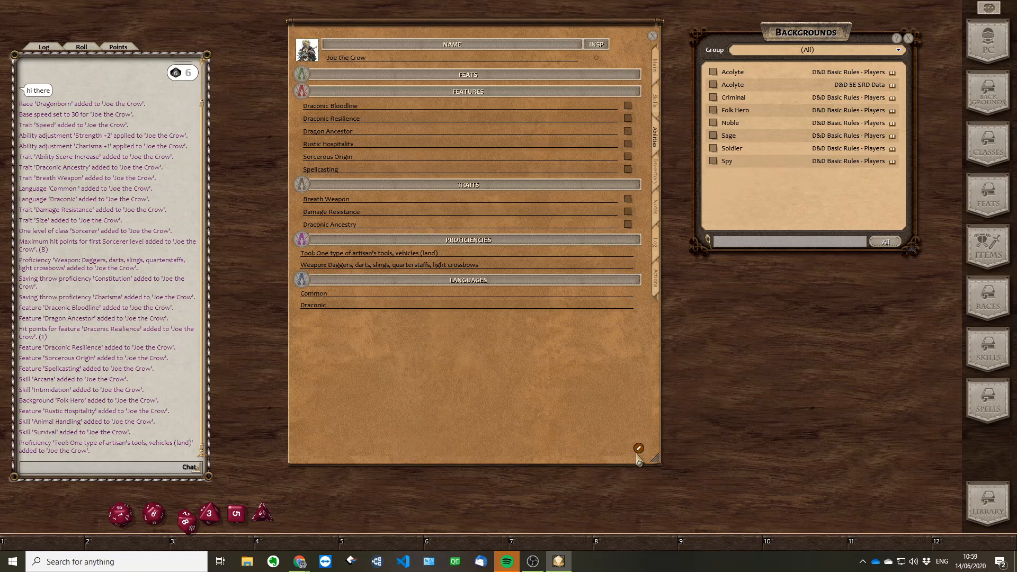
Add Elevish to the character's languages, remove the extra blank entry, and stop editing the list
{"action": "left_click", "coordinate": [639, 449]}
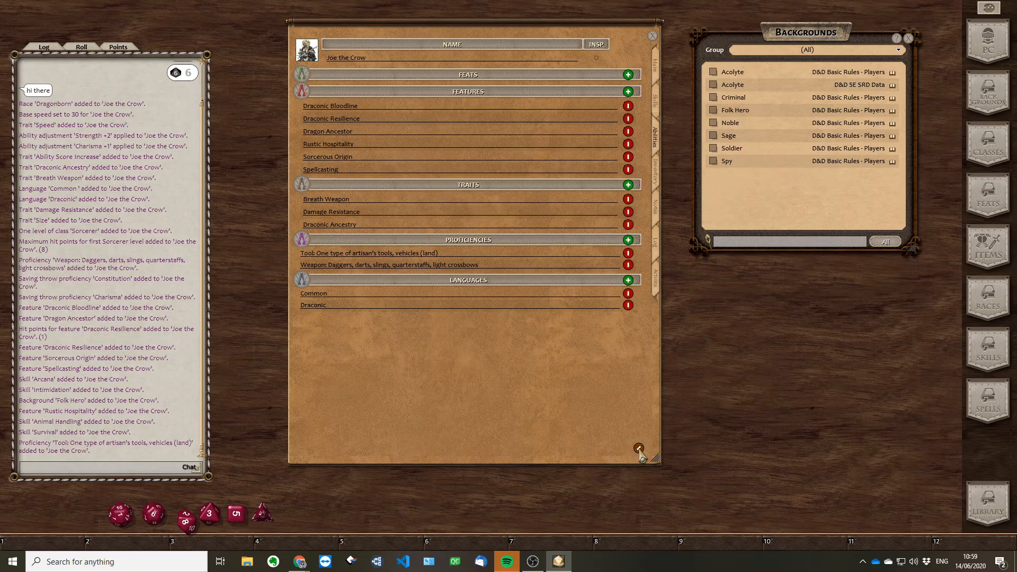
{"action": "left_click", "coordinate": [628, 281]}
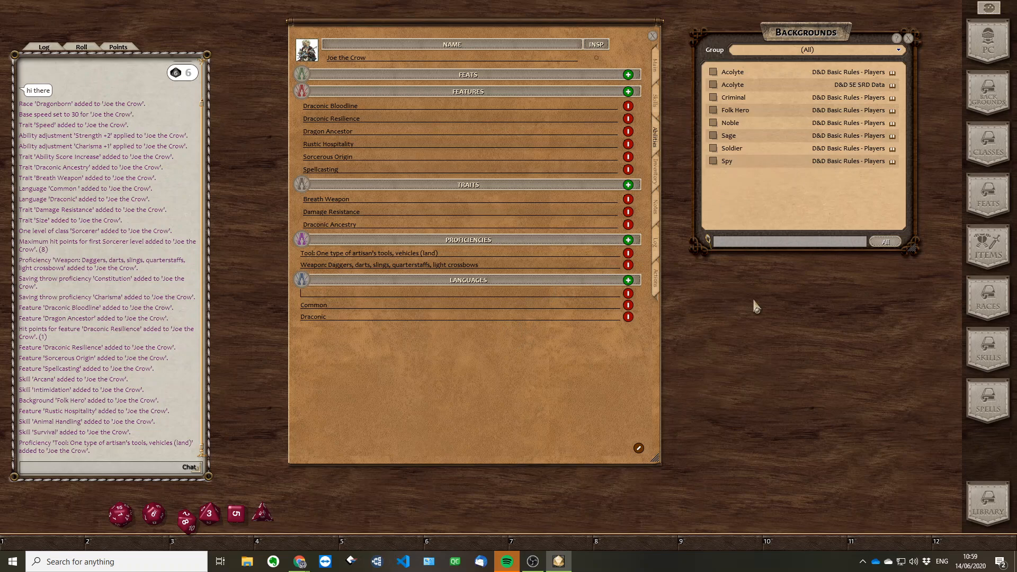
{"action": "type", "text": "Elevish"}
{"action": "key", "text": "Return"}
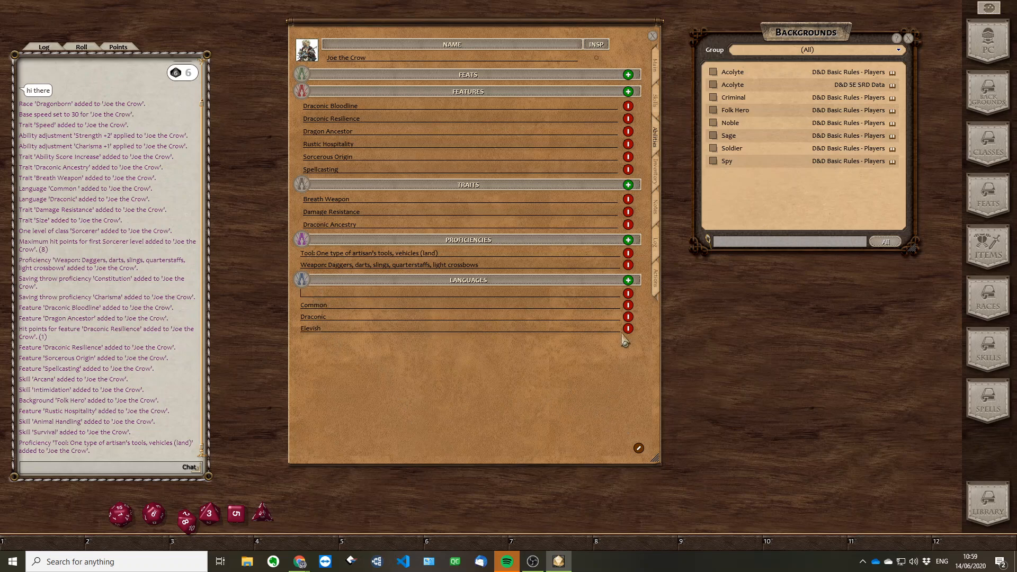
{"action": "left_click", "coordinate": [628, 293]}
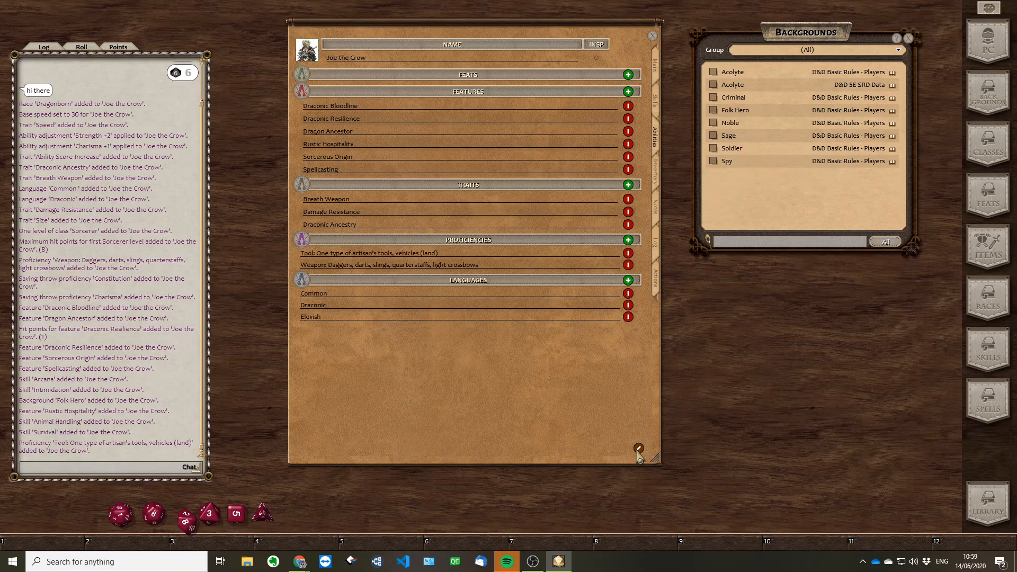
{"action": "left_click", "coordinate": [638, 448]}
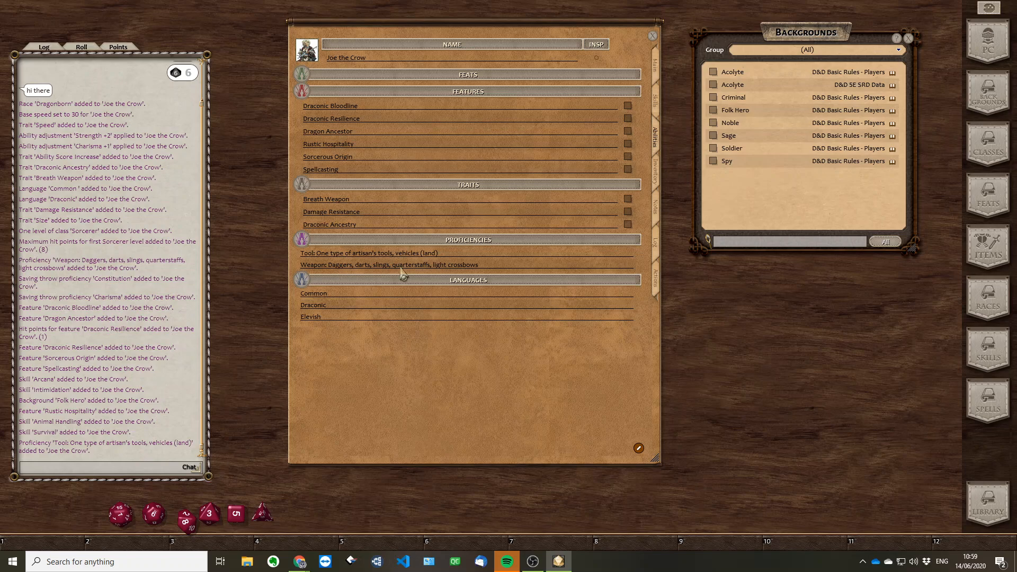
Look through the character's main details, skills, abilities and inventory, and return to the abilities
{"action": "left_click", "coordinate": [657, 72]}
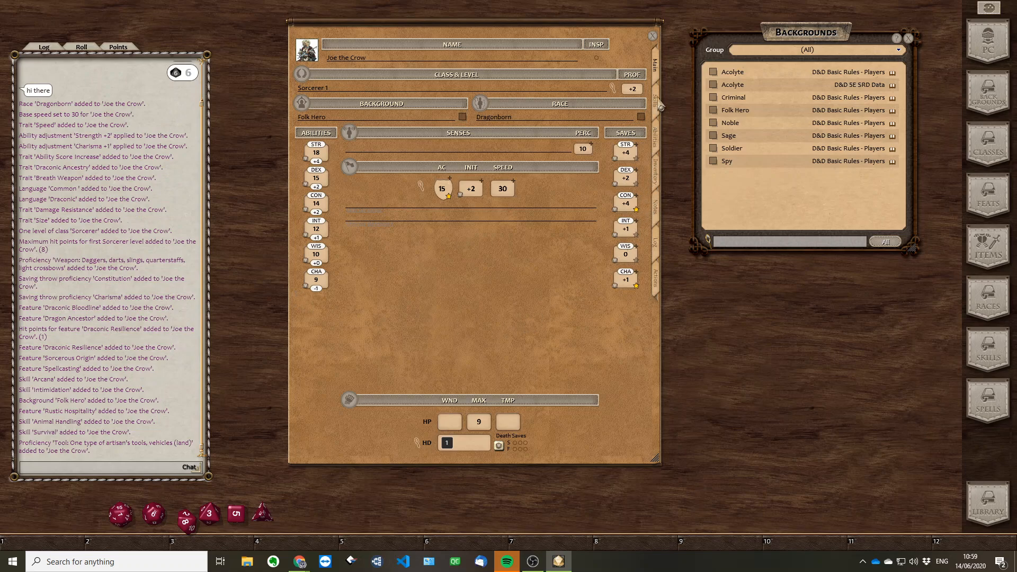
{"action": "left_click", "coordinate": [657, 102]}
{"action": "left_click", "coordinate": [660, 140]}
{"action": "left_click", "coordinate": [661, 179]}
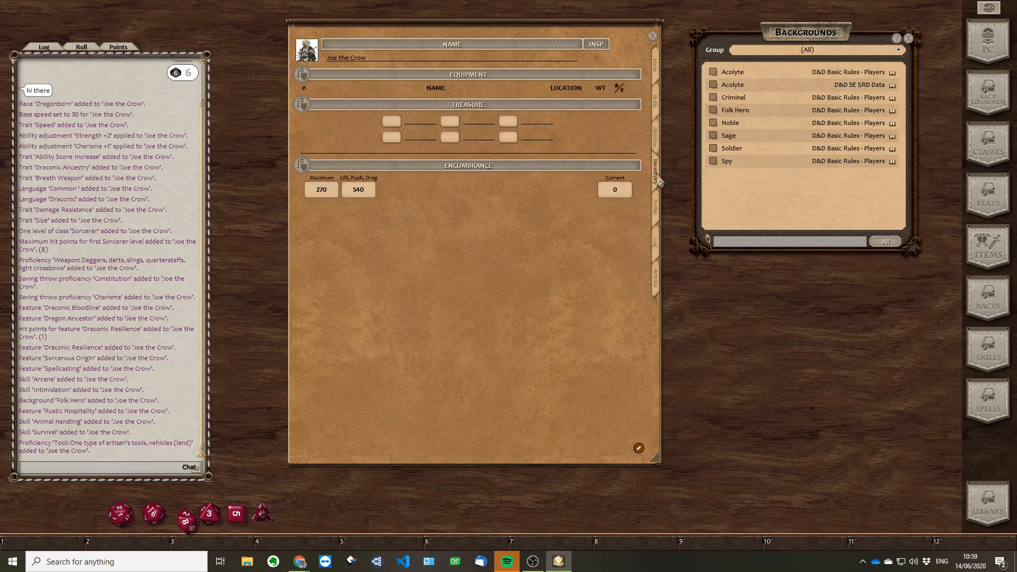
{"action": "left_click", "coordinate": [660, 108]}
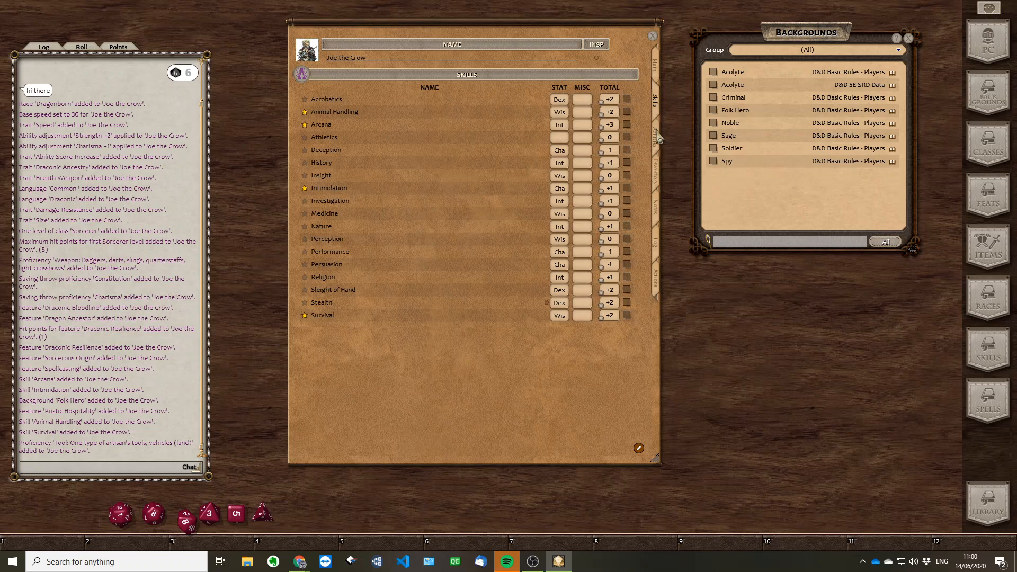
{"action": "left_click", "coordinate": [660, 139]}
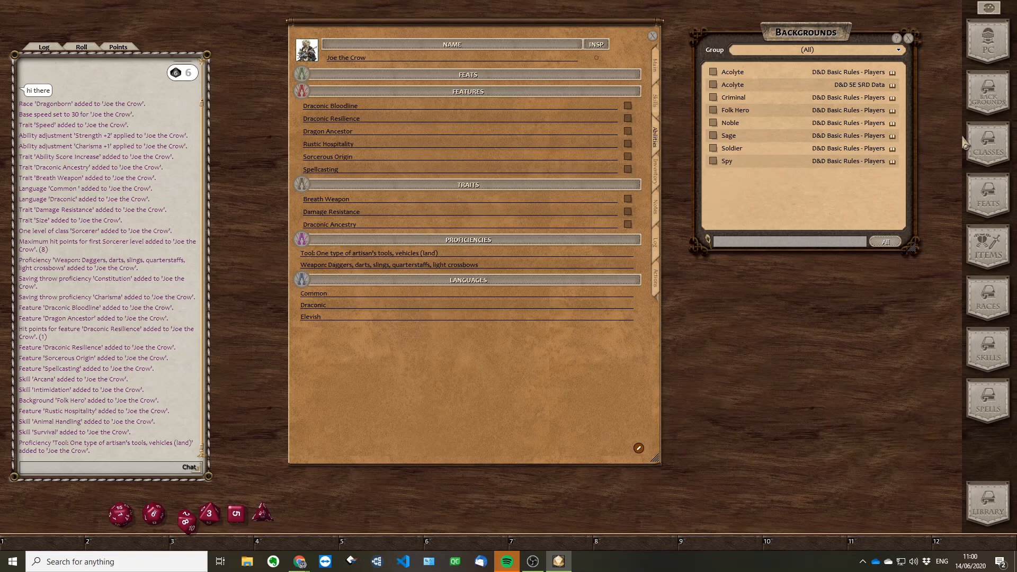
Open the list of feats, place it beside the character sheet, and add the Grappler feat to the character
{"action": "left_click", "coordinate": [988, 205]}
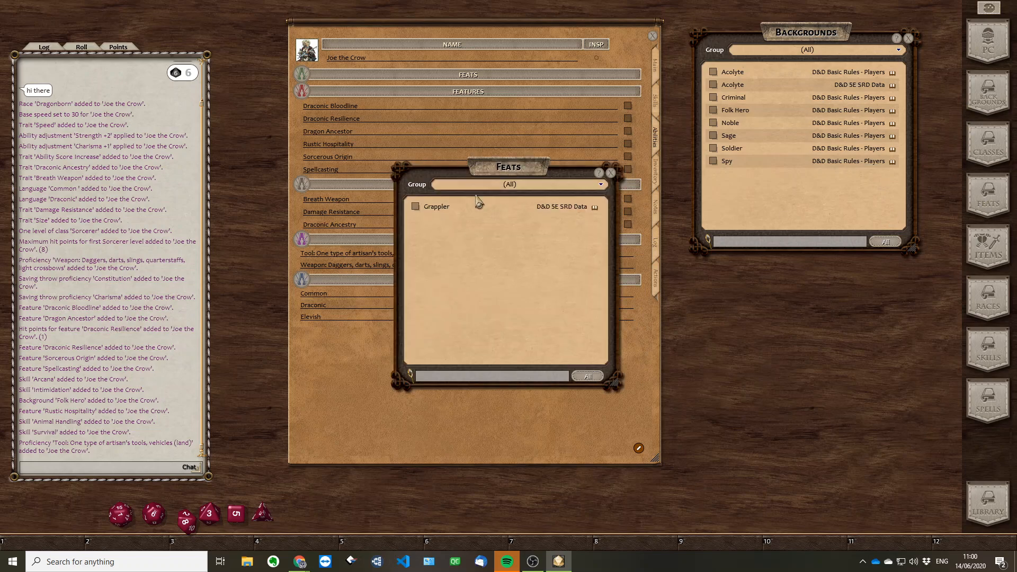
{"action": "left_click_drag", "start_coordinate": [481, 171], "coordinate": [772, 141]}
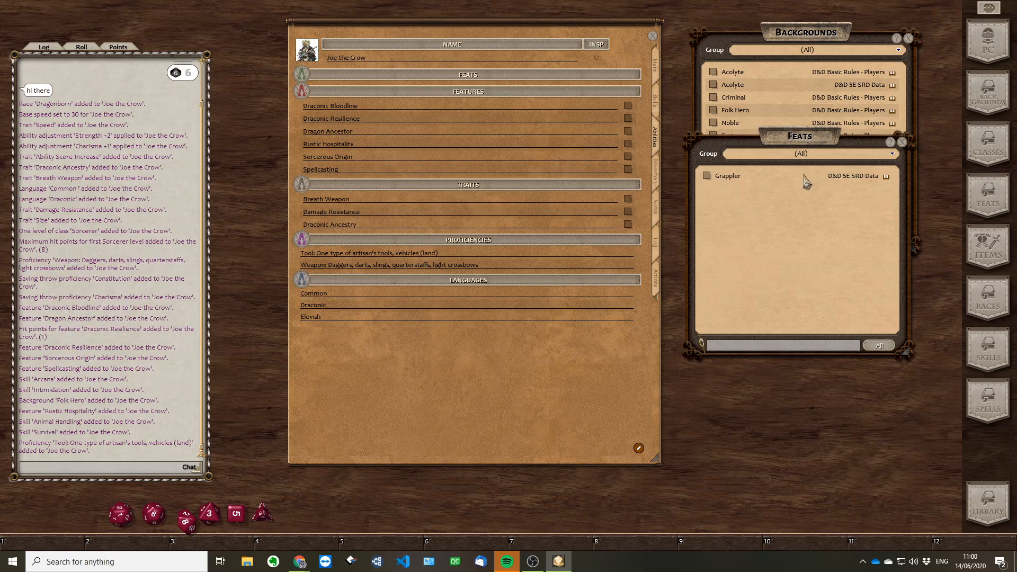
{"action": "left_click_drag", "start_coordinate": [728, 178], "coordinate": [419, 80]}
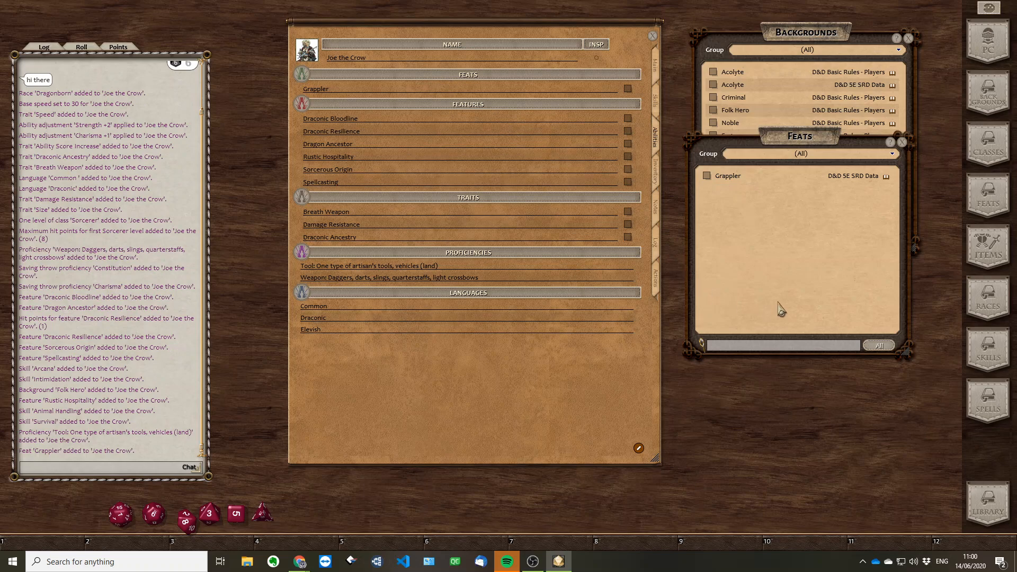
Add a custom feat named "Jump tall buildings" to the character, and stop editing the list
{"action": "left_click", "coordinate": [639, 448]}
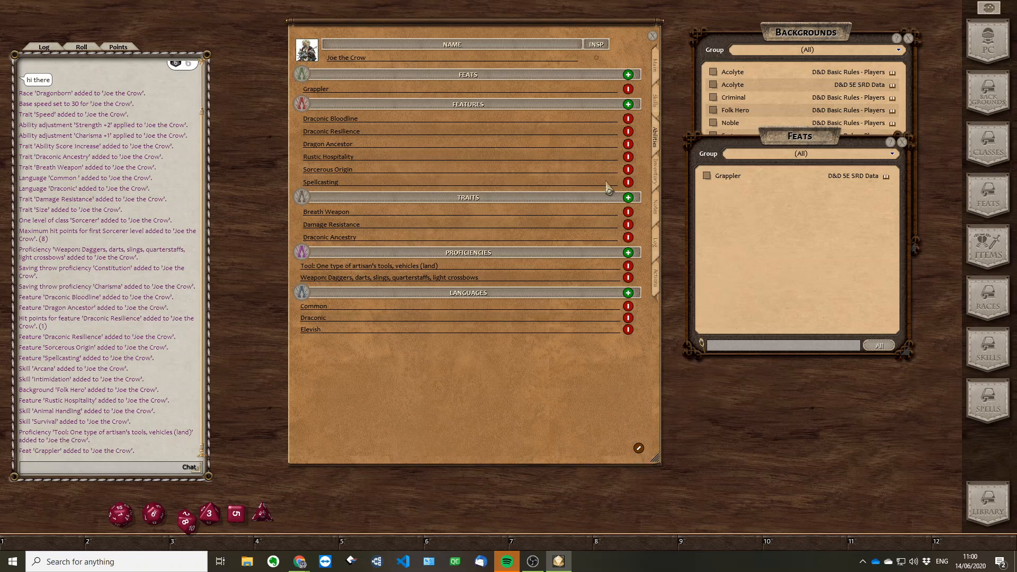
{"action": "left_click", "coordinate": [628, 75]}
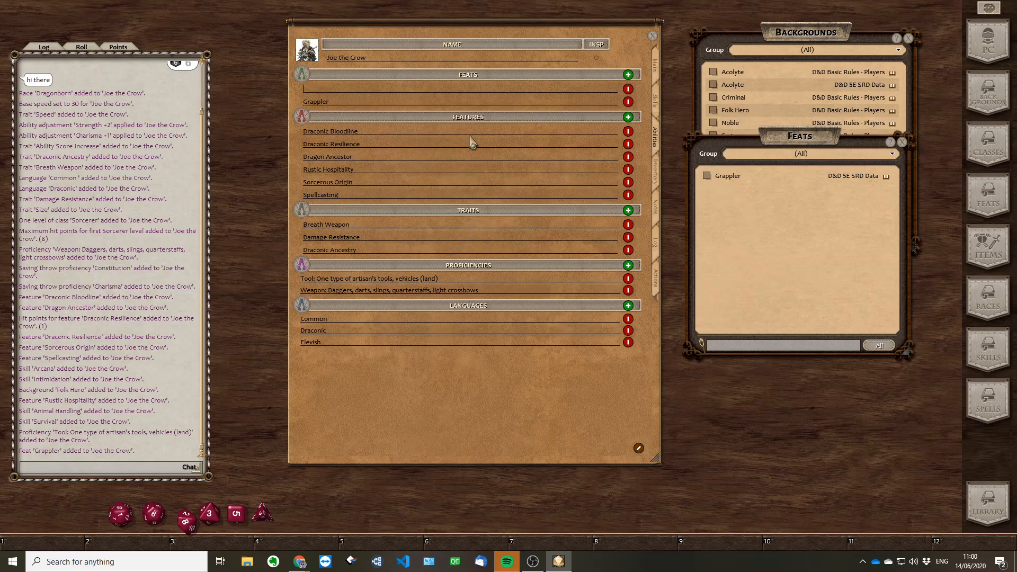
{"action": "type", "text": "Jump tall buildings"}
{"action": "left_click", "coordinate": [639, 449]}
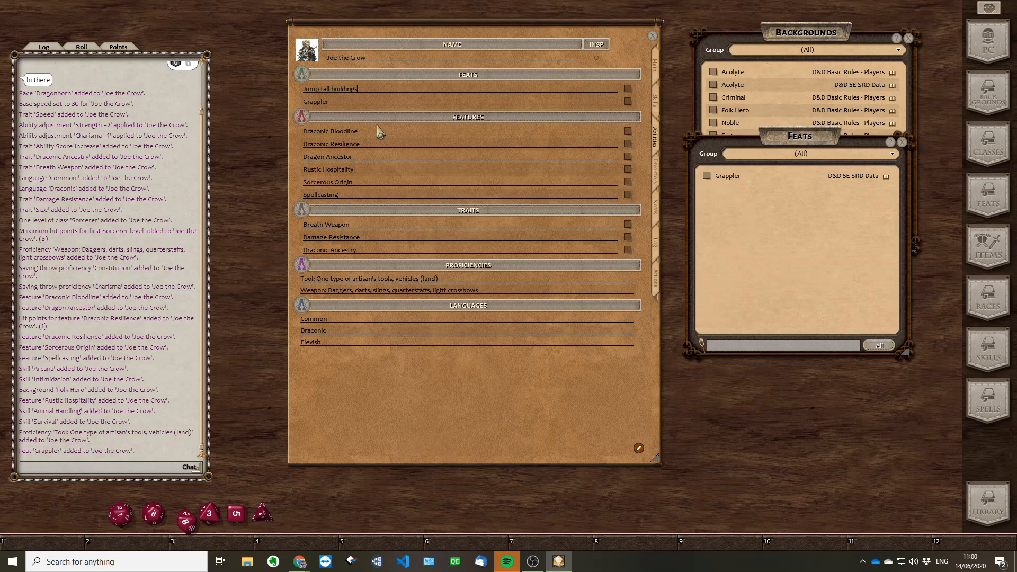
Show the character's inventory, and close the lists of backgrounds and feats
{"action": "left_click_drag", "start_coordinate": [775, 156], "coordinate": [790, 253]}
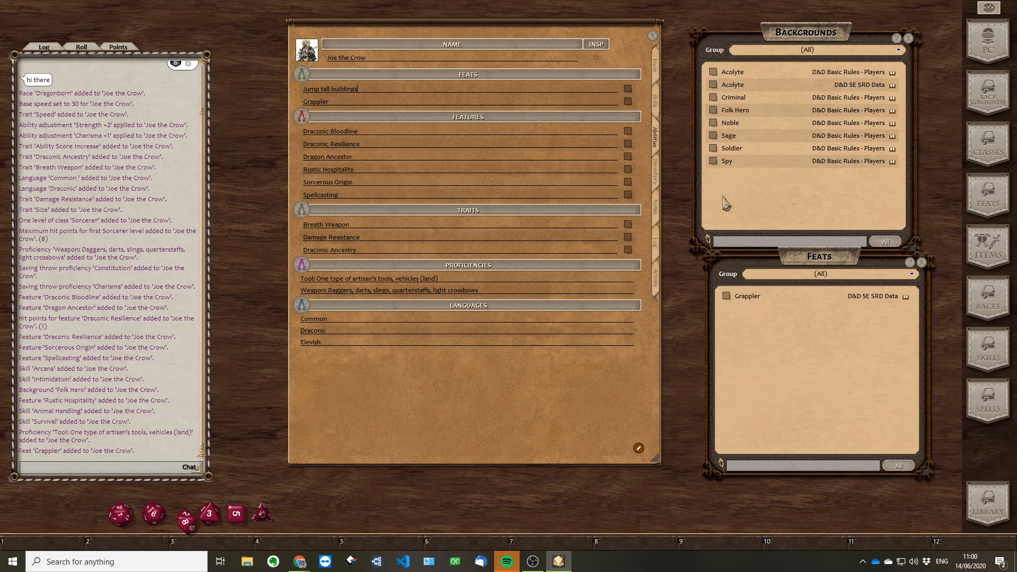
{"action": "left_click", "coordinate": [657, 183]}
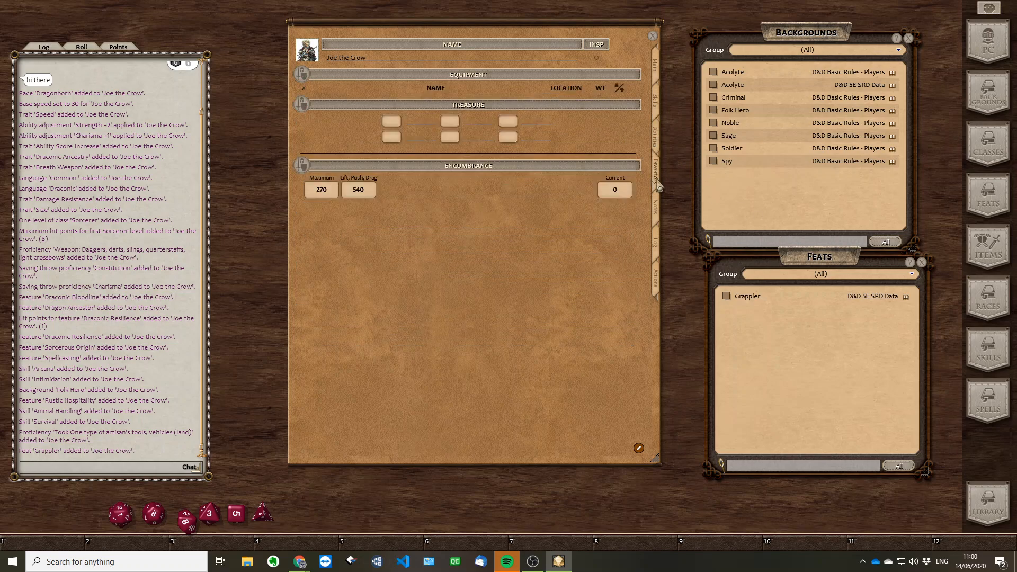
{"action": "left_click", "coordinate": [908, 40]}
{"action": "left_click", "coordinate": [922, 263]}
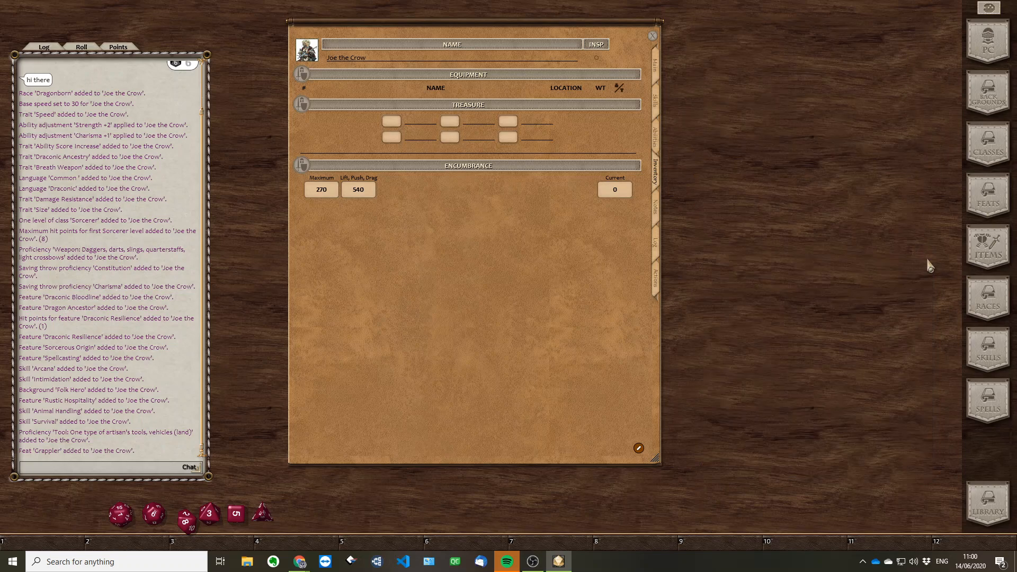
Open the list of items, and show only the D&D 5E SRD Magic Items group
{"action": "left_click", "coordinate": [988, 253]}
{"action": "left_click_drag", "start_coordinate": [784, 314], "coordinate": [784, 445]}
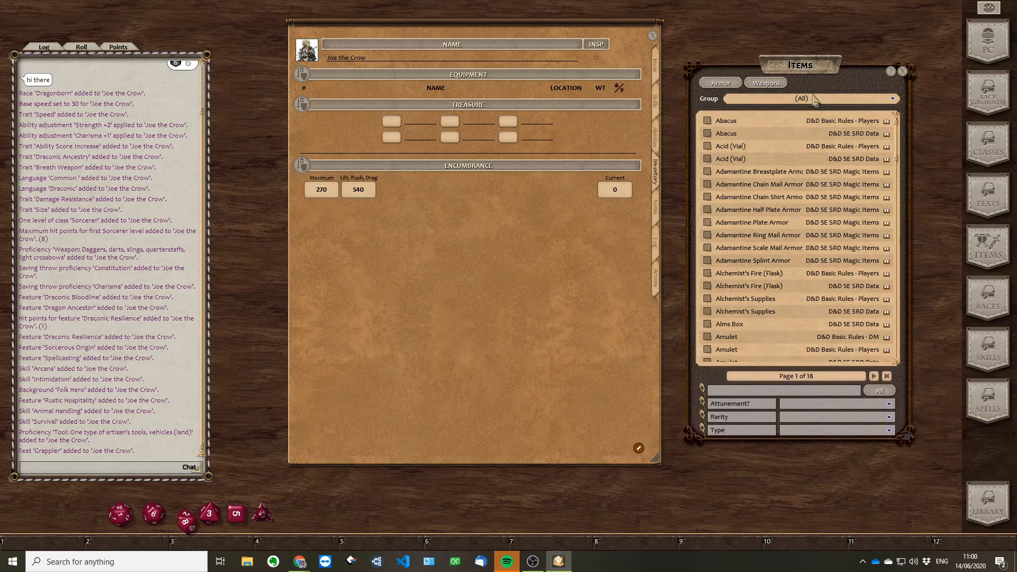
{"action": "left_click", "coordinate": [789, 101]}
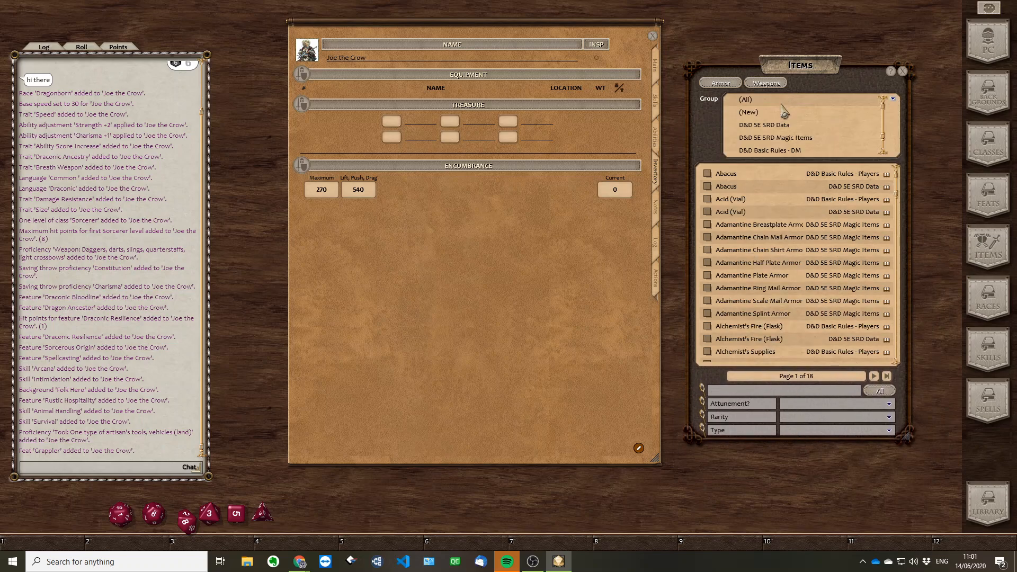
{"action": "left_click", "coordinate": [774, 139]}
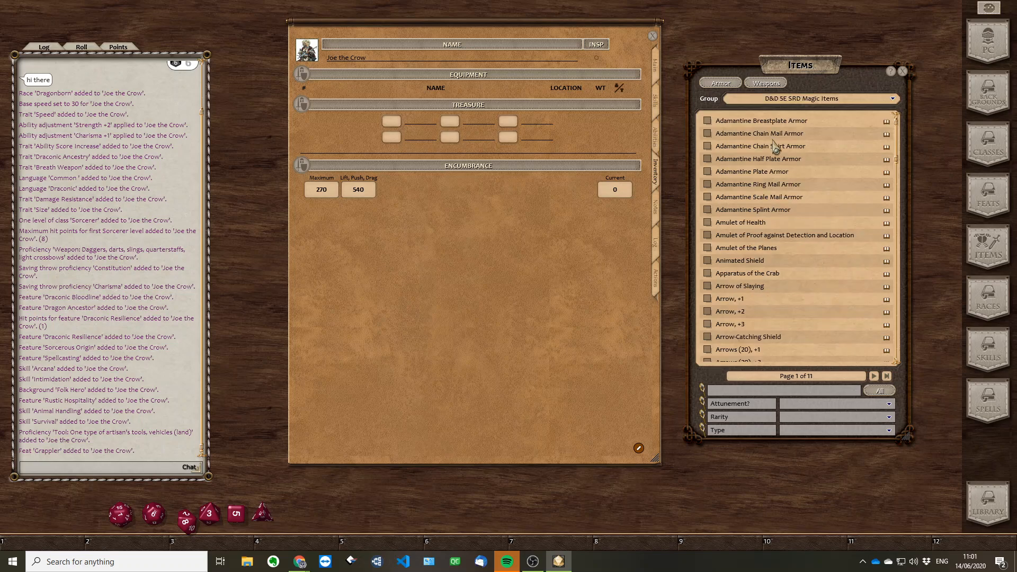
Switch the items list to the D&D 5E SRD Data group, and browse its general equipment
{"action": "left_click", "coordinate": [793, 102]}
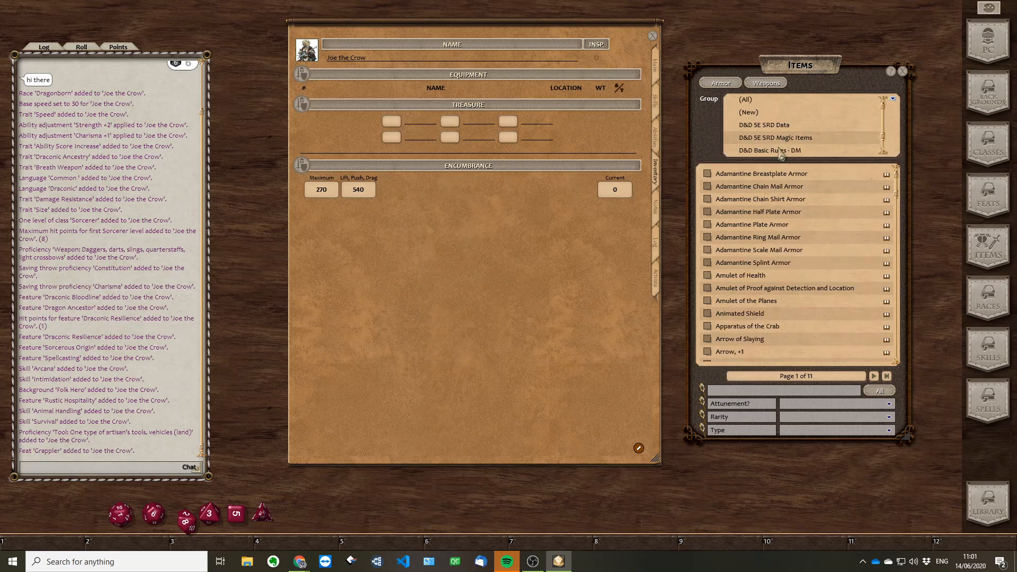
{"action": "left_click", "coordinate": [785, 126]}
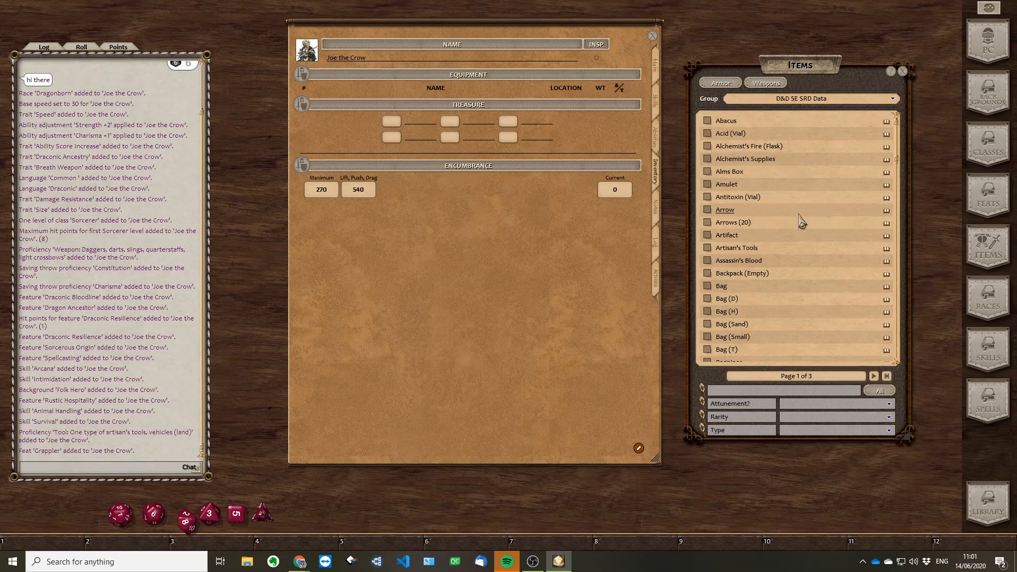
{"action": "scroll", "coordinate": [790, 230], "scroll_direction": "down", "scroll_amount": 3}
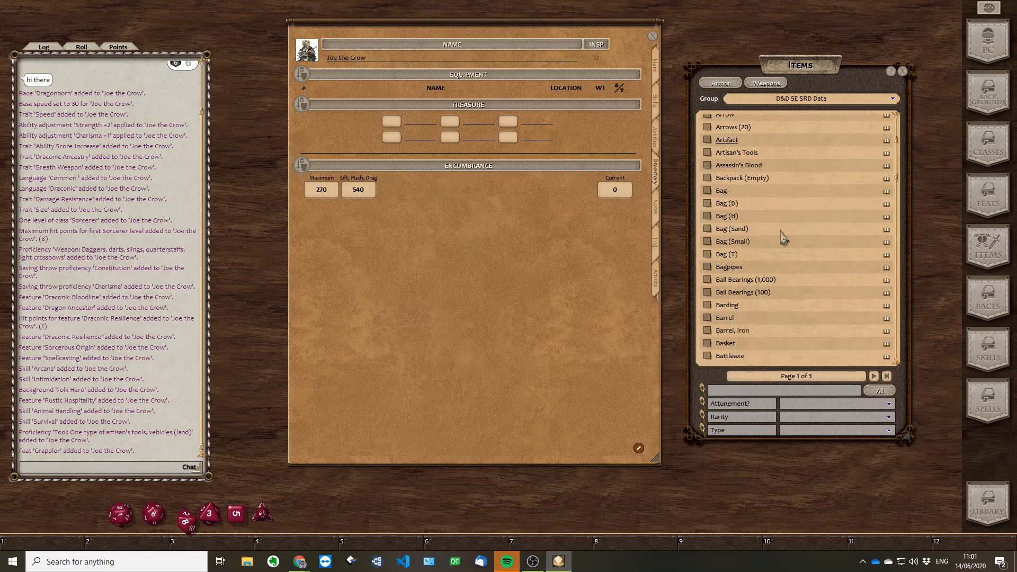
{"action": "scroll", "coordinate": [792, 231], "scroll_direction": "down", "scroll_amount": 3}
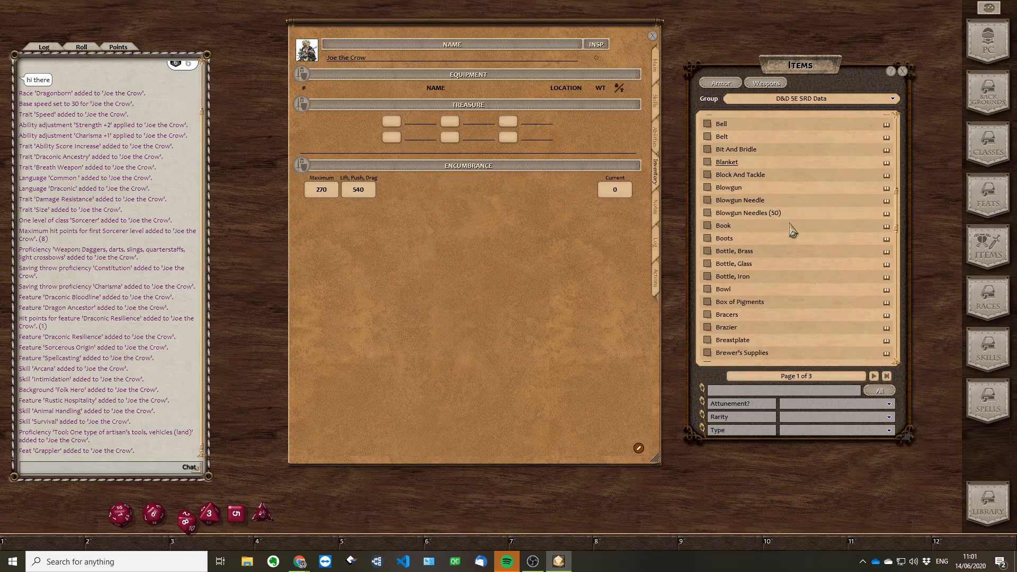
{"action": "scroll", "coordinate": [792, 231], "scroll_direction": "down", "scroll_amount": 2}
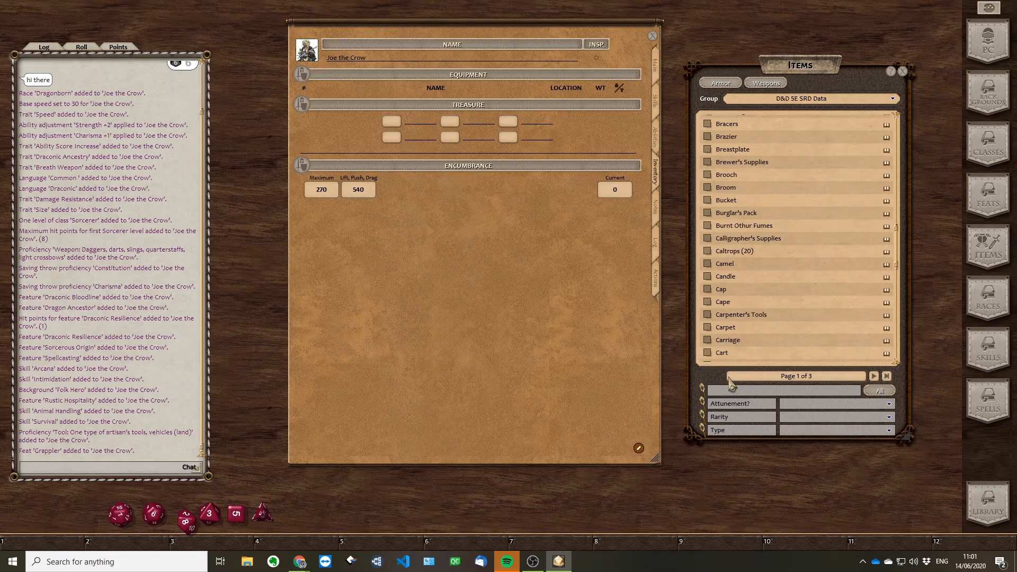
{"action": "scroll", "coordinate": [806, 297], "scroll_direction": "down", "scroll_amount": 2}
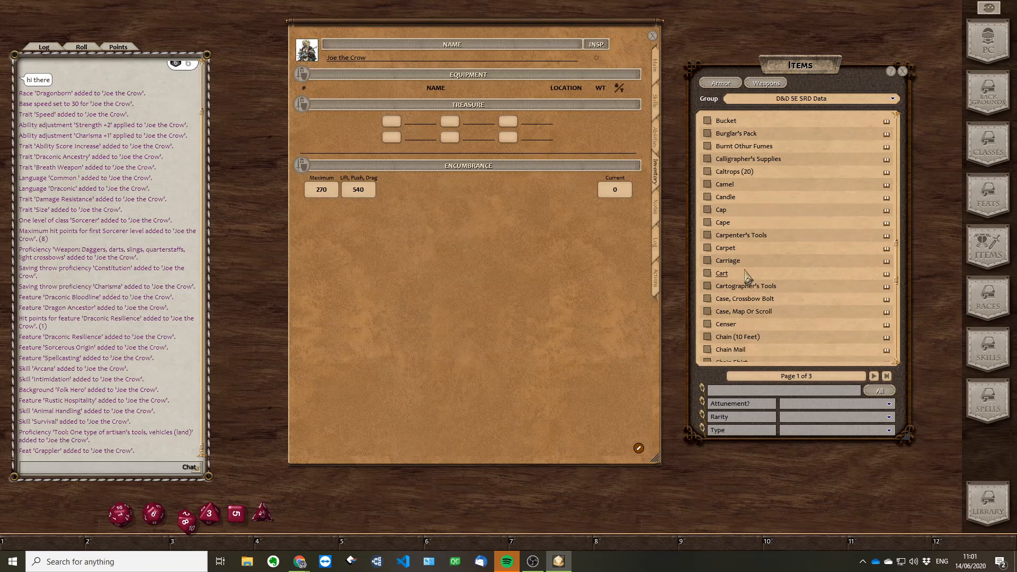
{"action": "scroll", "coordinate": [792, 286], "scroll_direction": "down", "scroll_amount": 2}
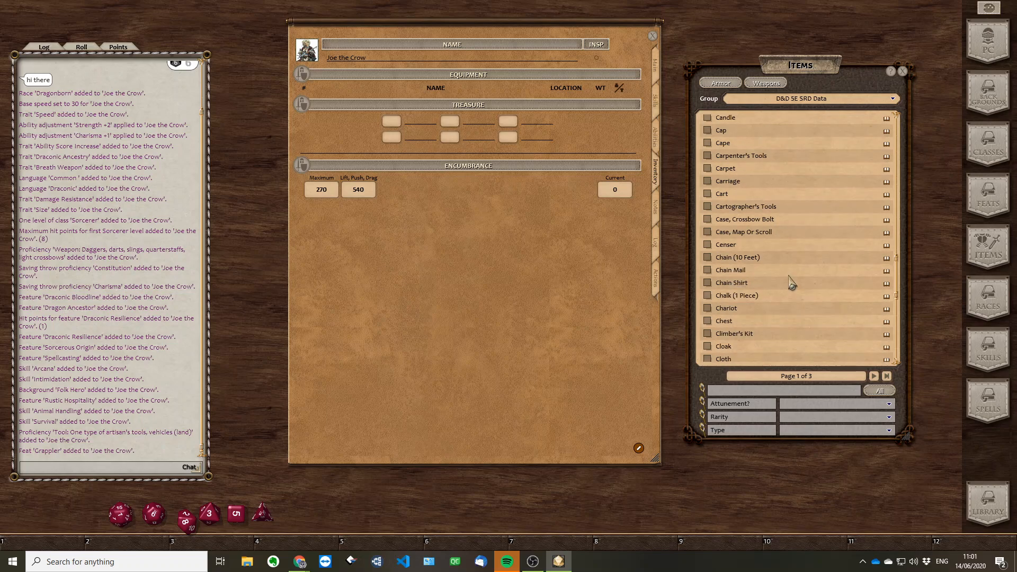
Set the item group to (All), open the list of weapons, and place it beside the character sheet
{"action": "left_click", "coordinate": [808, 105]}
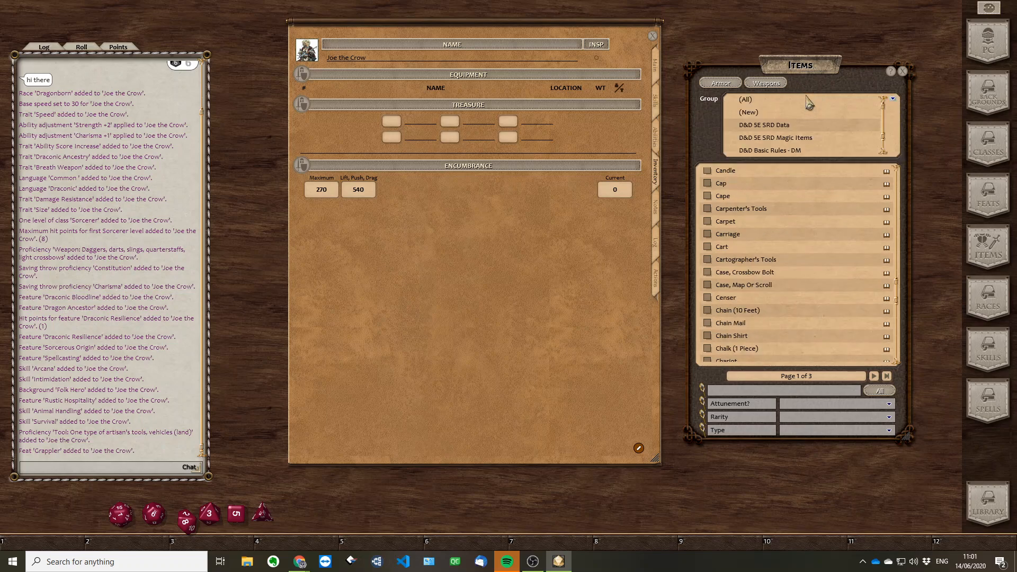
{"action": "left_click", "coordinate": [772, 85]}
{"action": "left_click", "coordinate": [807, 101]}
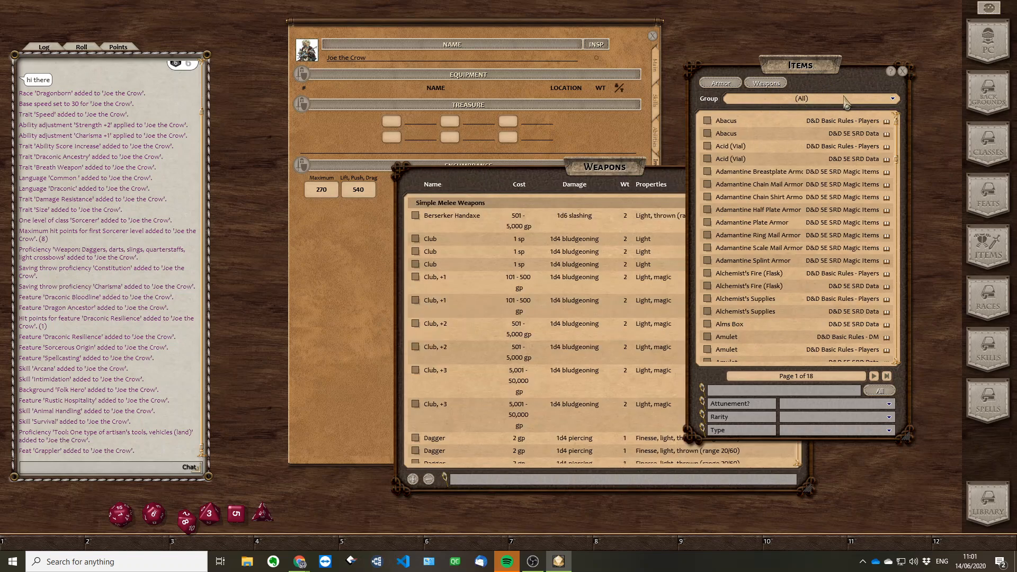
{"action": "left_click_drag", "start_coordinate": [621, 175], "coordinate": [818, 78]}
{"action": "left_click_drag", "start_coordinate": [579, 30], "coordinate": [518, 24]}
Add a Club, a Dagger and a Handaxe, +1 to the character's equipment, and try the Not Carried status on the Club
{"action": "left_click_drag", "start_coordinate": [660, 159], "coordinate": [363, 89]}
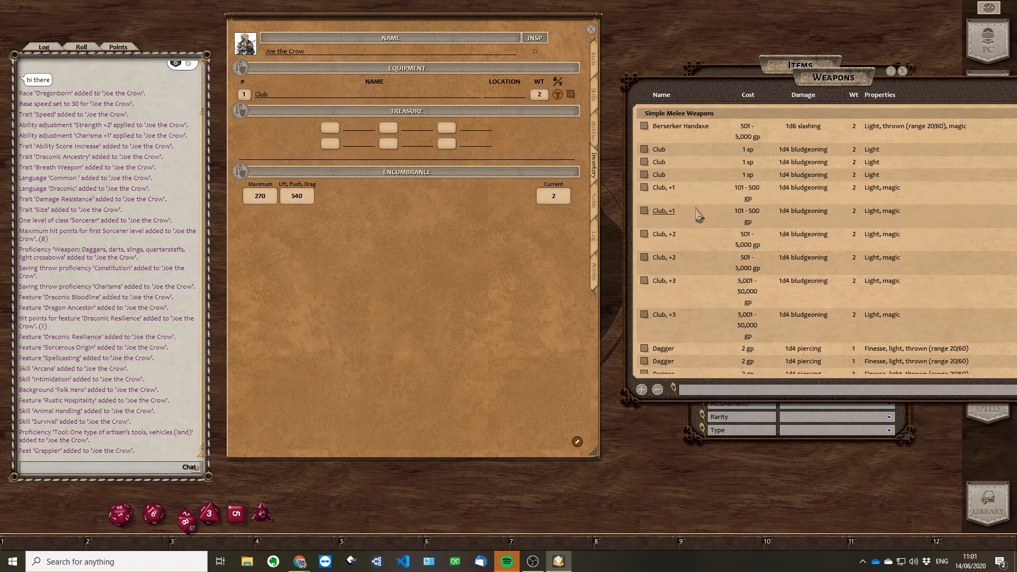
{"action": "scroll", "coordinate": [729, 312], "scroll_direction": "down", "scroll_amount": 3}
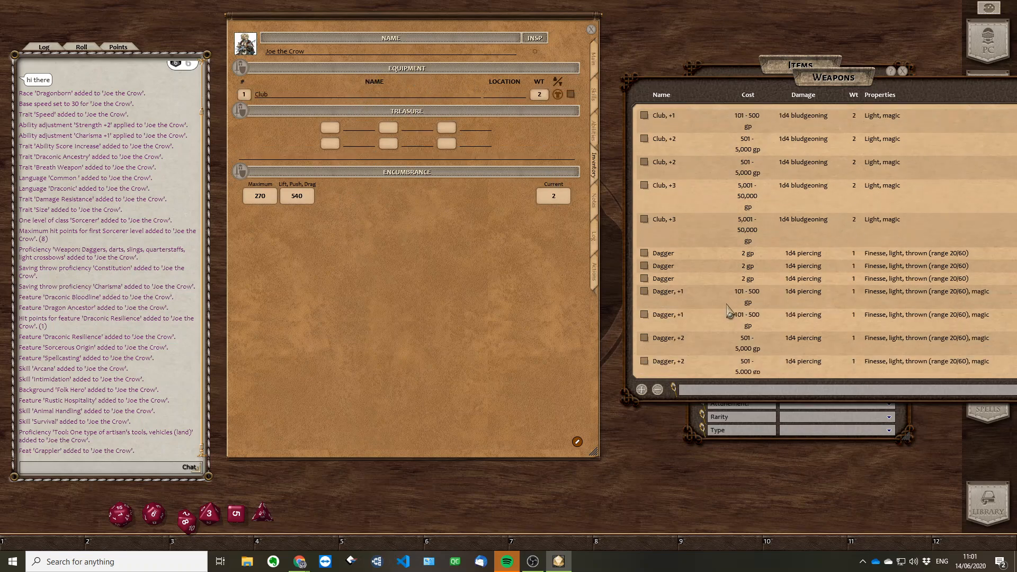
{"action": "left_click_drag", "start_coordinate": [665, 280], "coordinate": [371, 60]}
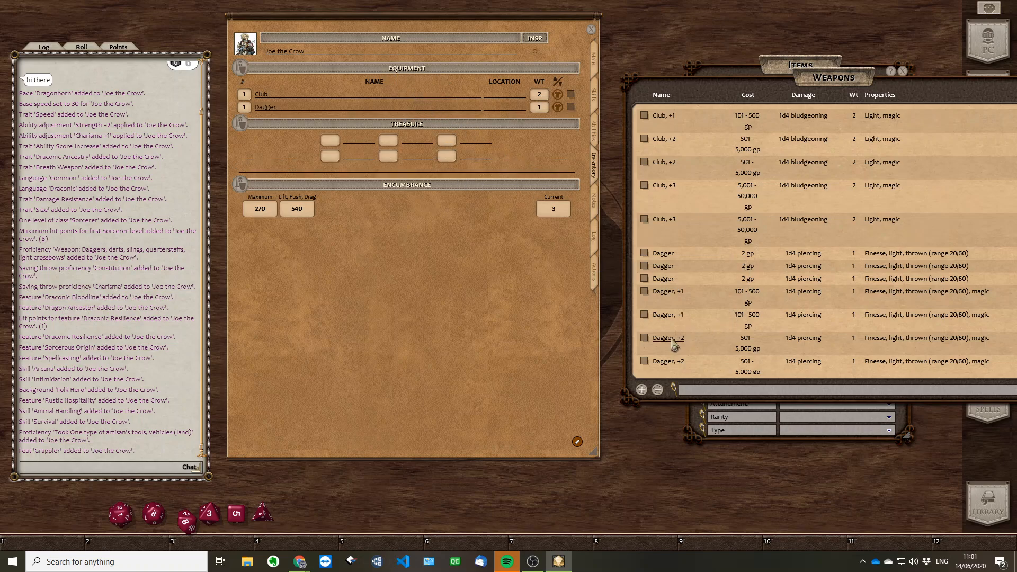
{"action": "scroll", "coordinate": [710, 291], "scroll_direction": "down", "scroll_amount": 5}
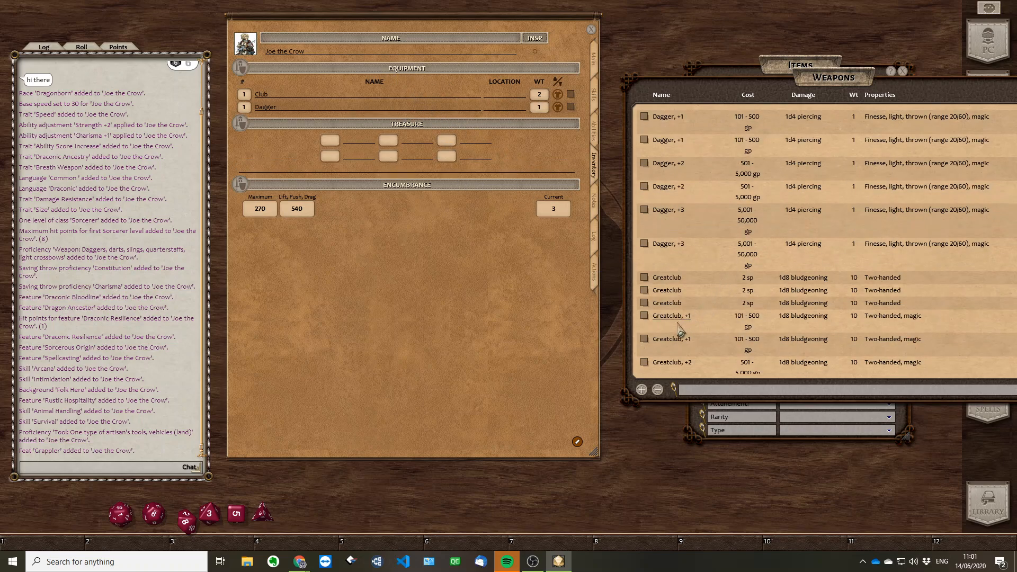
{"action": "scroll", "coordinate": [681, 329], "scroll_direction": "down", "scroll_amount": 7}
{"action": "left_click_drag", "start_coordinate": [671, 301], "coordinate": [289, 109]}
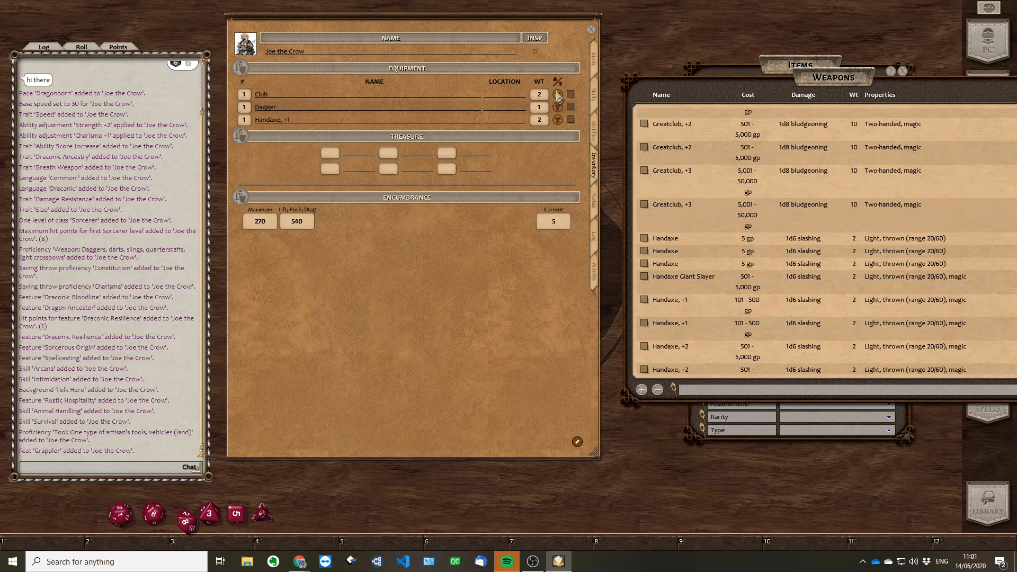
{"action": "left_click", "coordinate": [557, 97]}
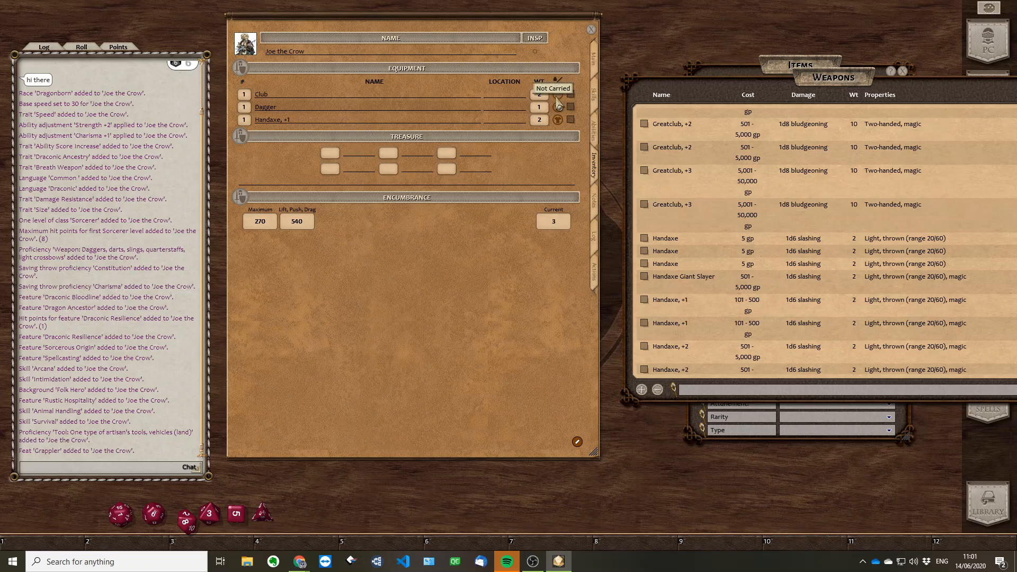
{"action": "left_click", "coordinate": [556, 97]}
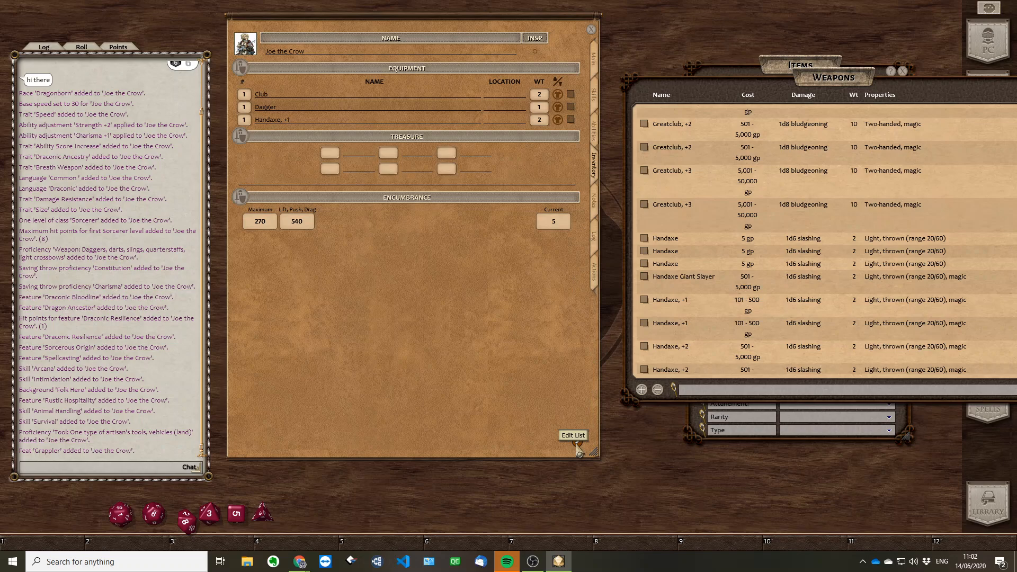
Add a custom equipment item named "A Laz Cannon" with a weight of 5, and stop editing the list
{"action": "left_click", "coordinate": [578, 444]}
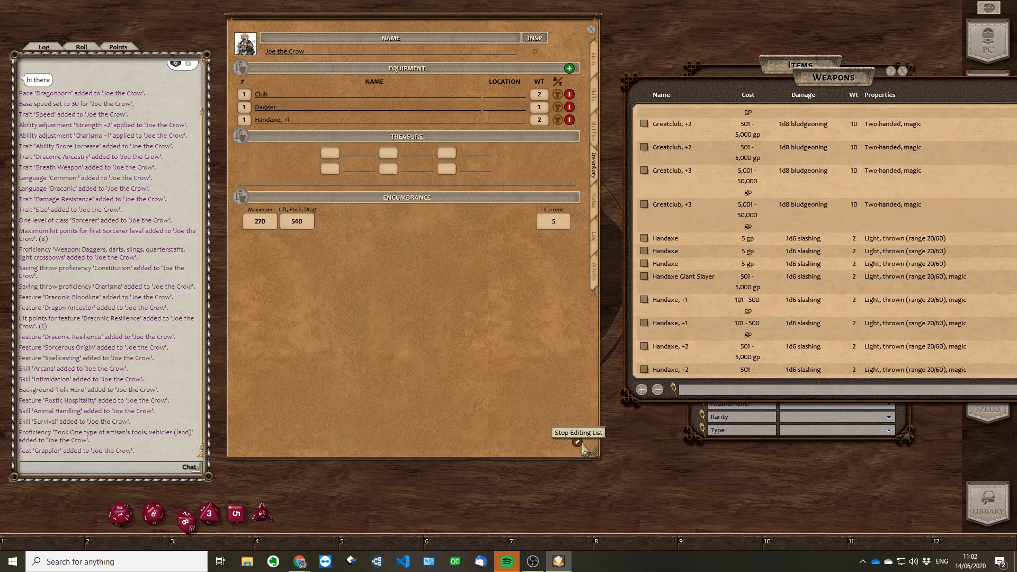
{"action": "left_click", "coordinate": [570, 70]}
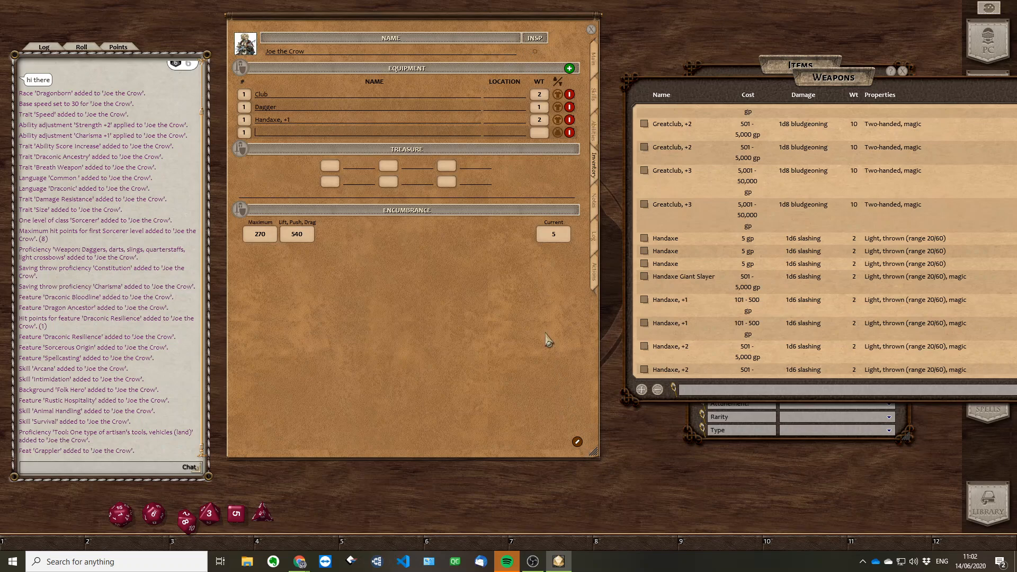
{"action": "type", "text": "A Laz Cannon"}
{"action": "left_click", "coordinate": [537, 130]}
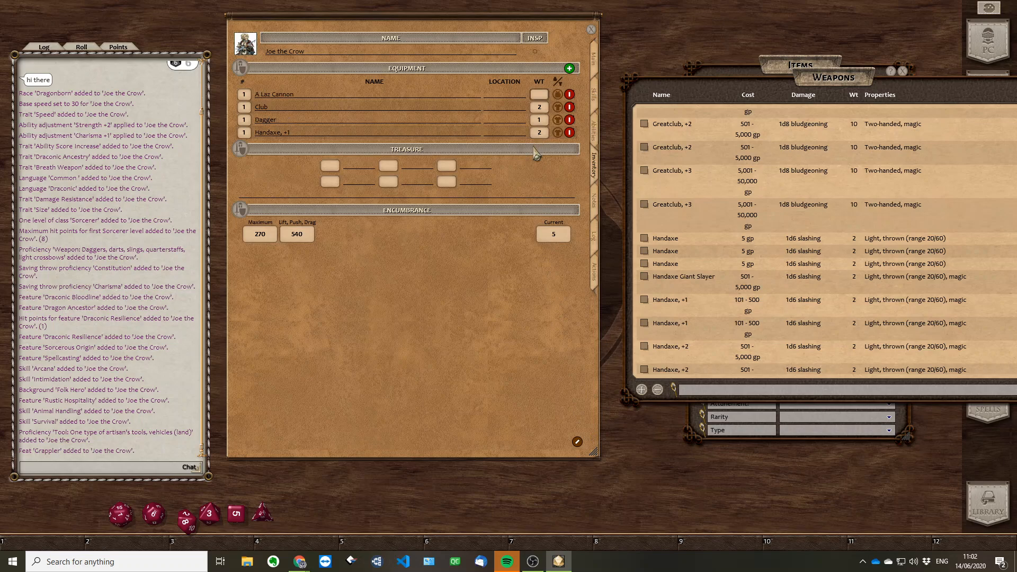
{"action": "left_click", "coordinate": [538, 95]}
{"action": "type", "text": "5"}
{"action": "left_click", "coordinate": [577, 442]}
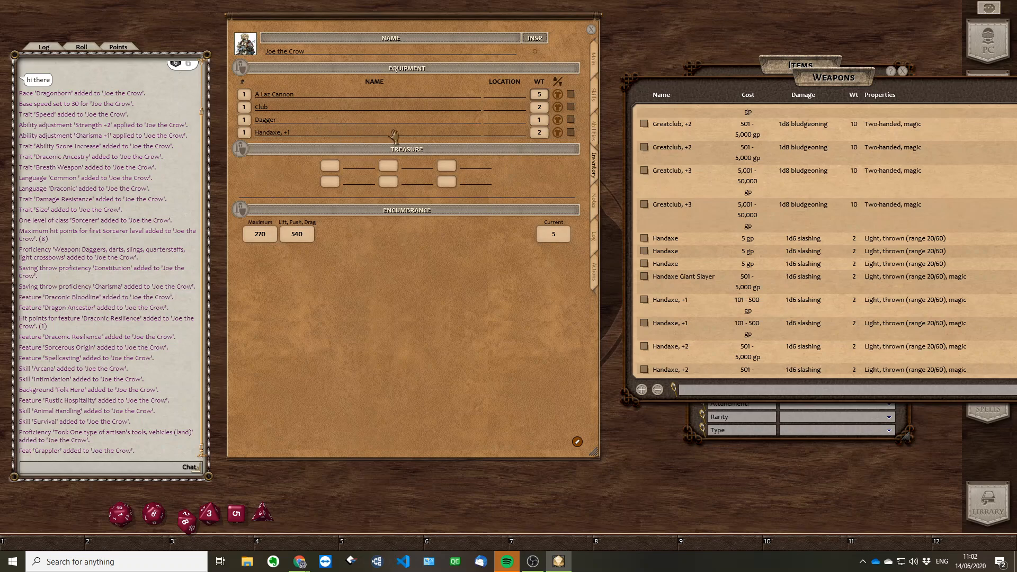
Look through the character's notes, log, actions, skills and abilities, and return to the inventory
{"action": "left_click", "coordinate": [598, 208]}
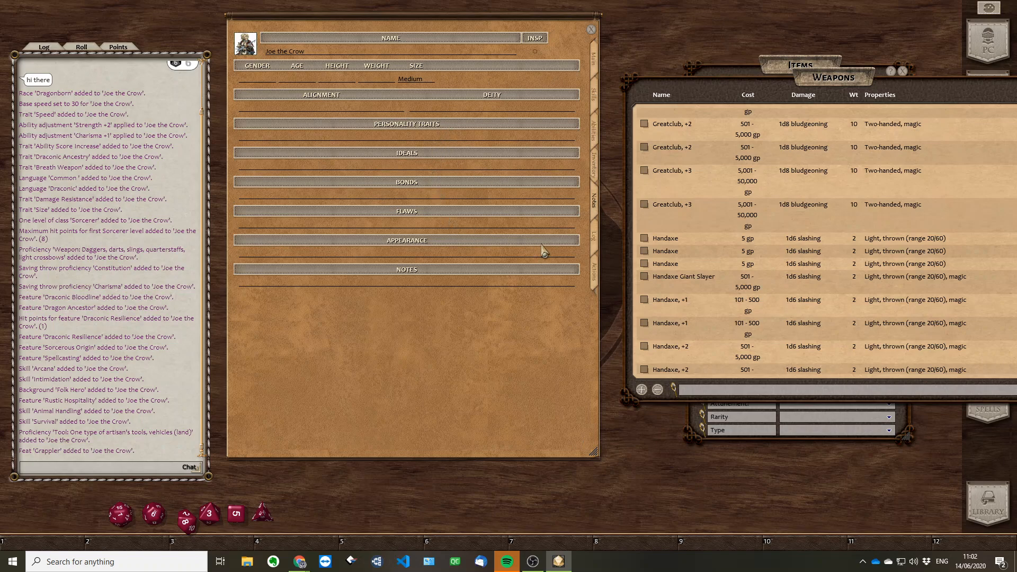
{"action": "left_click", "coordinate": [595, 245]}
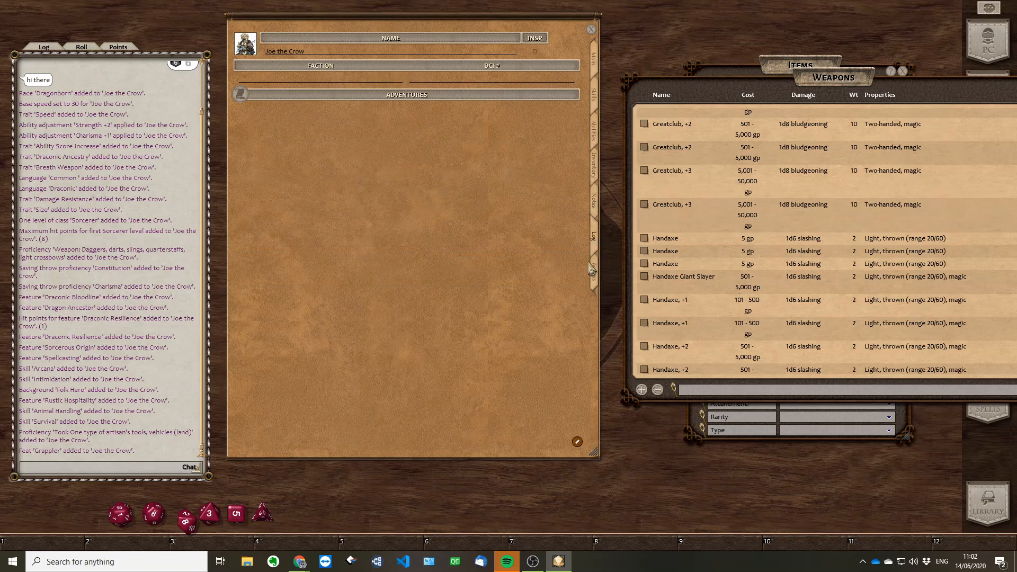
{"action": "left_click", "coordinate": [595, 276]}
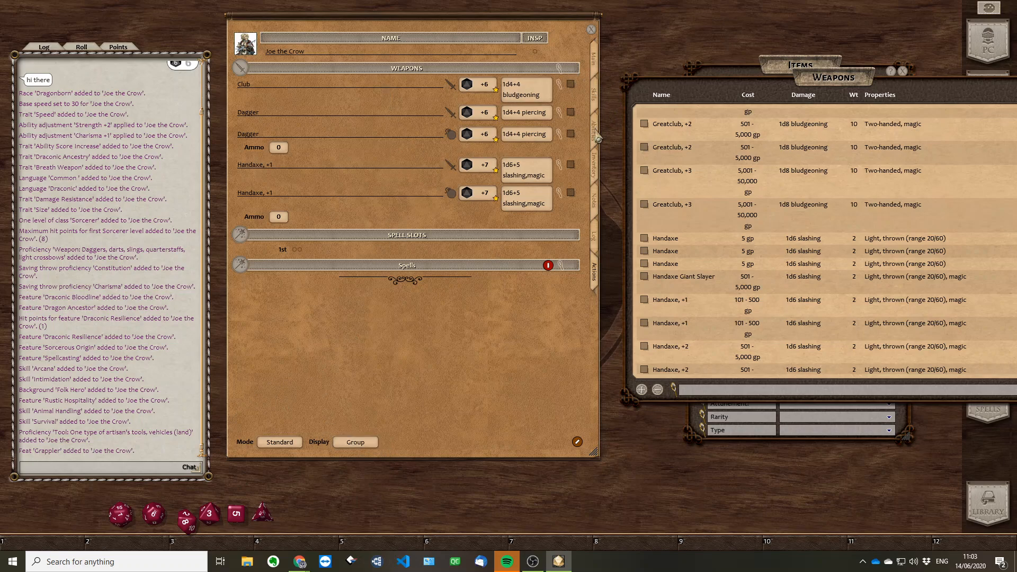
{"action": "left_click", "coordinate": [596, 101]}
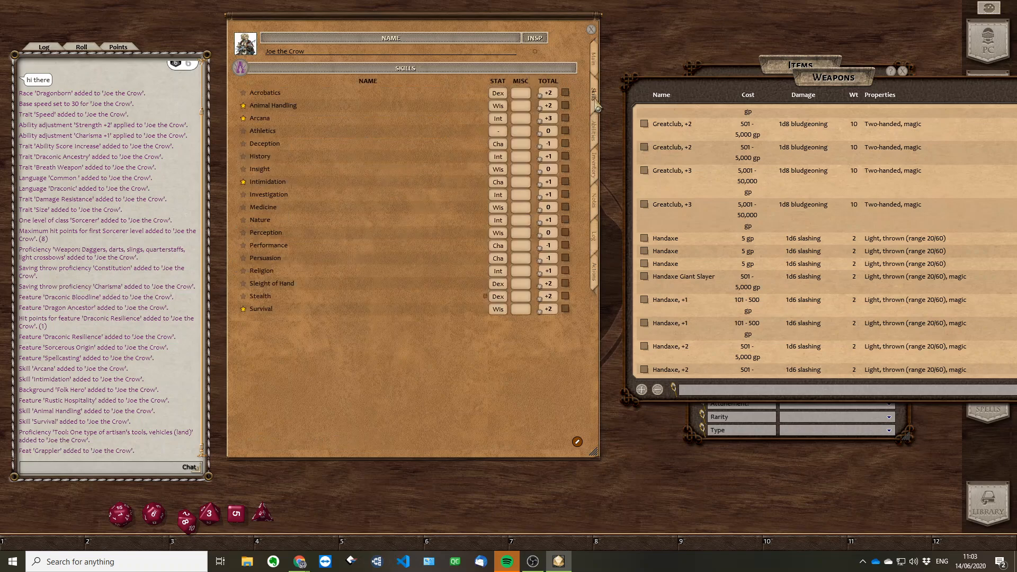
{"action": "left_click", "coordinate": [598, 137]}
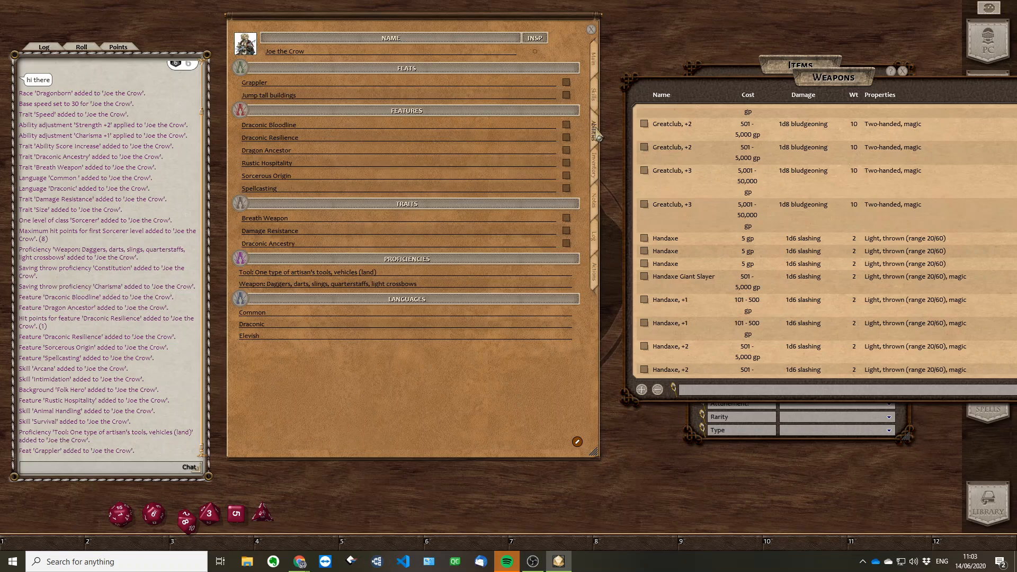
{"action": "left_click", "coordinate": [594, 168]}
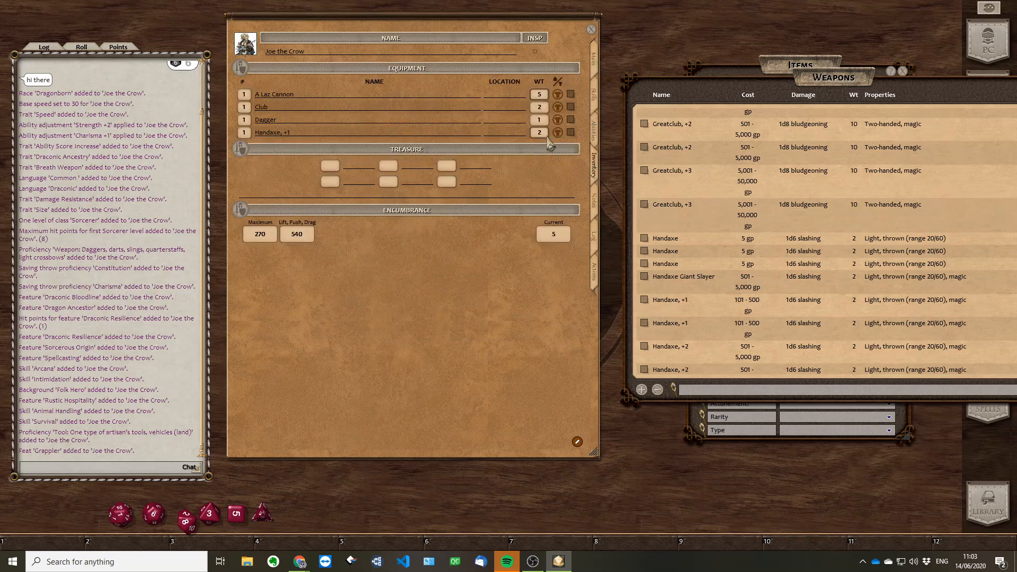
Mark the Club and the Dagger as carried but not equipped, and set the mode of the character's actions to Combat
{"action": "left_click", "coordinate": [558, 107]}
{"action": "left_click", "coordinate": [558, 119]}
{"action": "left_click", "coordinate": [596, 271]}
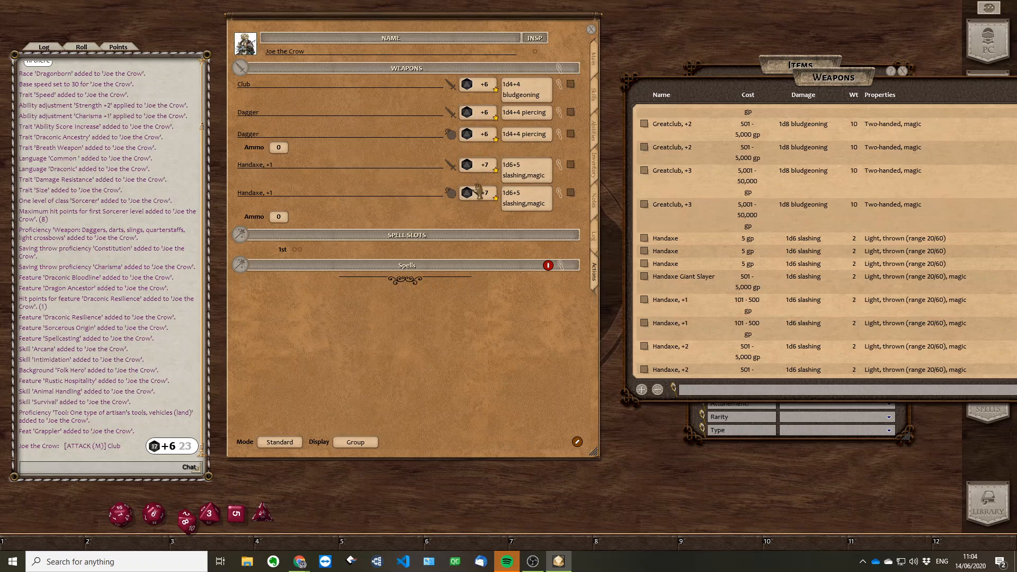
{"action": "left_click", "coordinate": [286, 446]}
{"action": "left_click", "coordinate": [289, 449]}
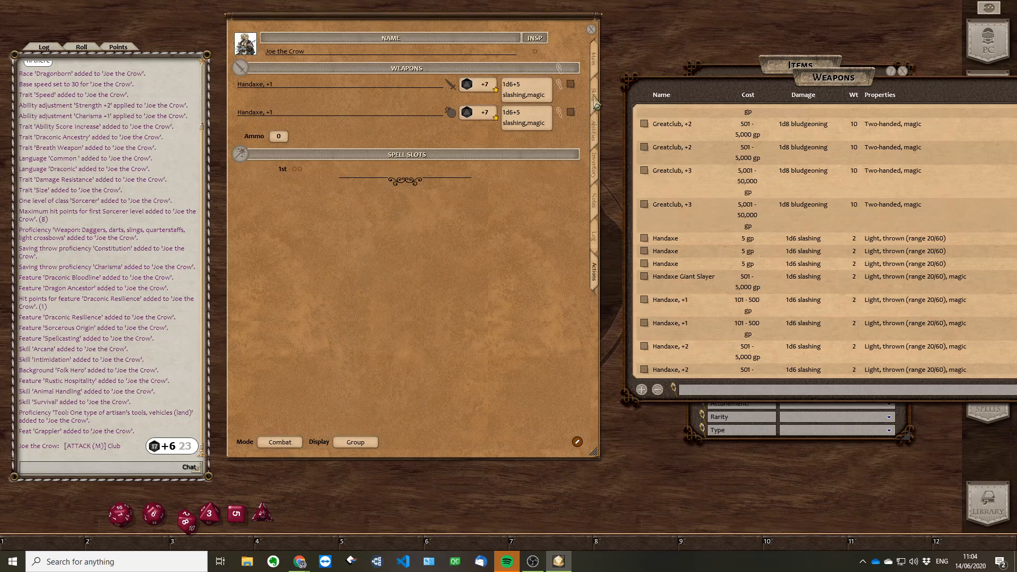
Compare the equipped items in the inventory with the weapons offered among the actions in Combat mode
{"action": "left_click", "coordinate": [598, 173]}
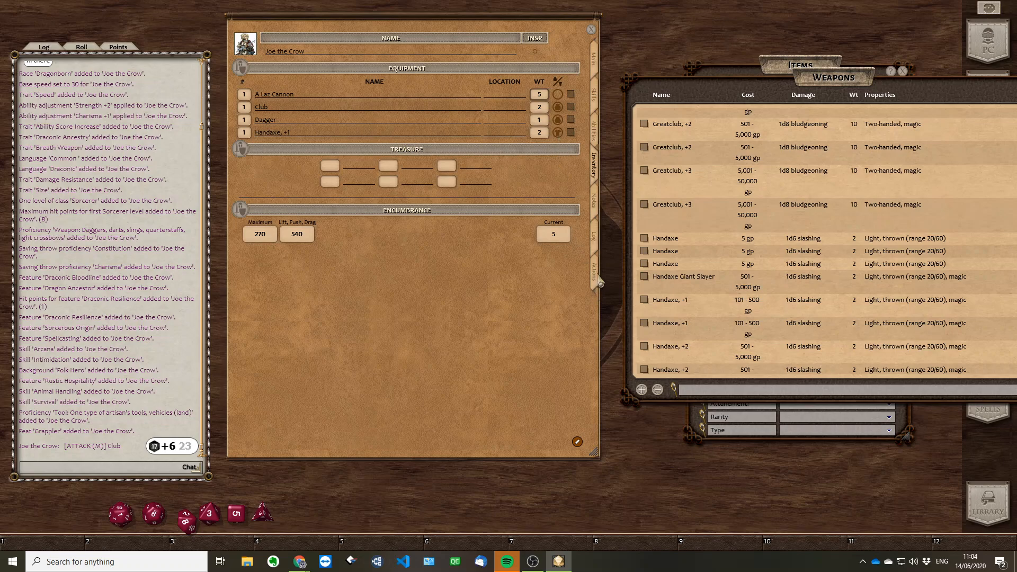
{"action": "left_click", "coordinate": [598, 278]}
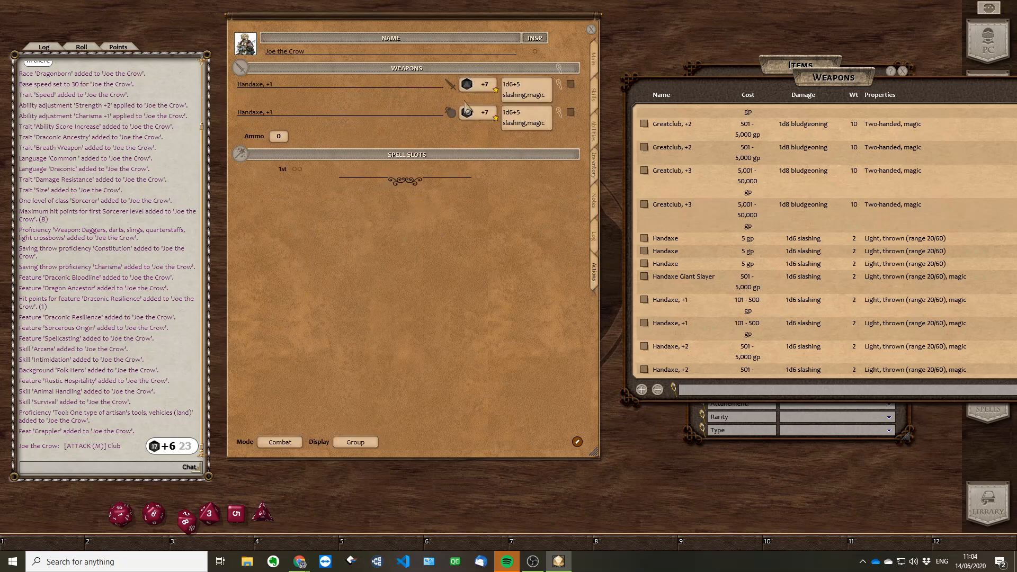
{"action": "left_click", "coordinate": [451, 113]}
Equip the Club instead of the Handaxe, +1 in the inventory, and roll an attack with the Club
{"action": "left_click", "coordinate": [597, 172]}
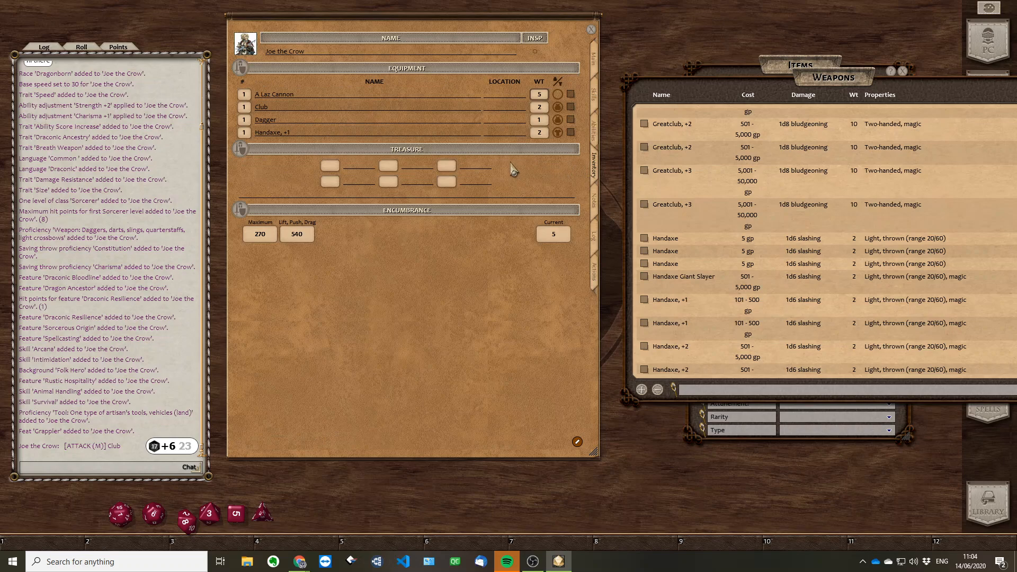
{"action": "left_click", "coordinate": [559, 133]}
{"action": "left_click", "coordinate": [558, 107]}
{"action": "left_click", "coordinate": [596, 279]}
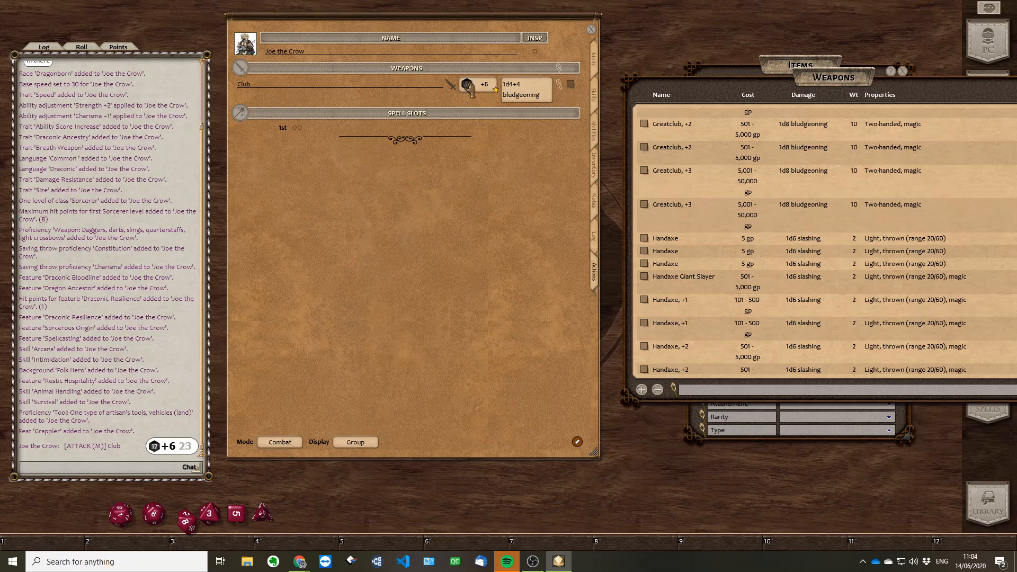
{"action": "double_click", "coordinate": [469, 87]}
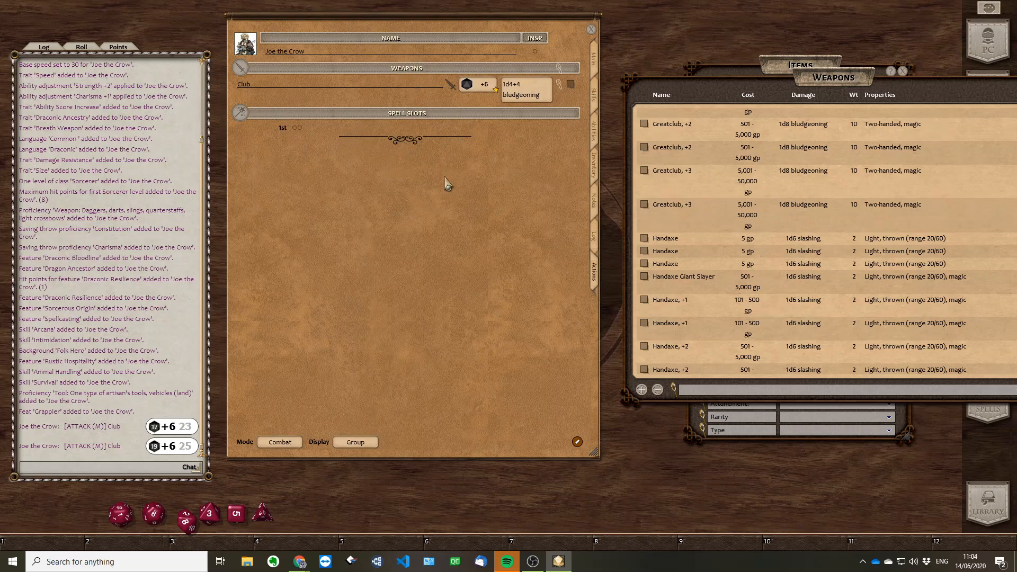
Cycle the actions mode through Preparation, and leave it on Standard
{"action": "left_click", "coordinate": [270, 444]}
{"action": "left_click", "coordinate": [282, 445]}
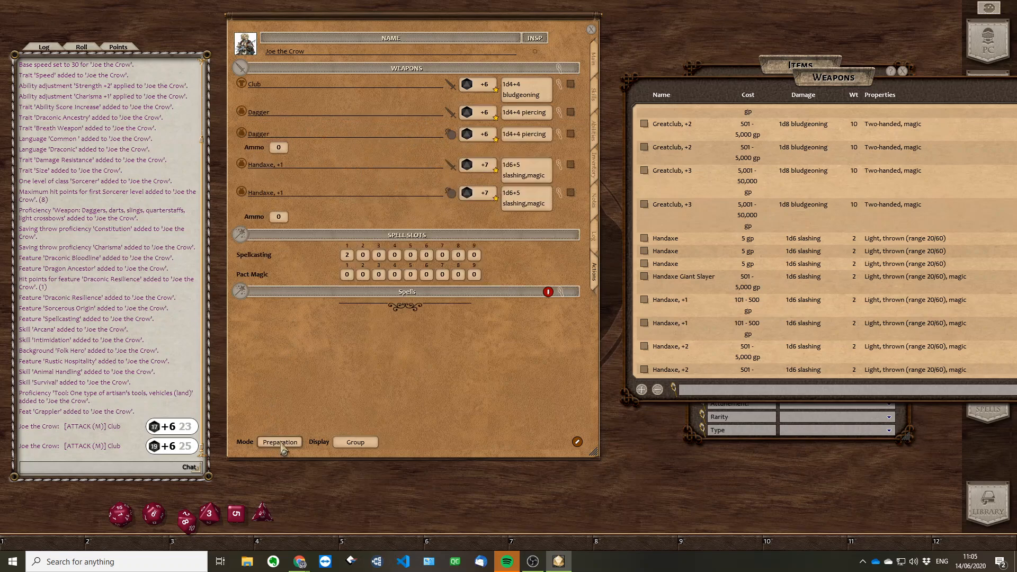
{"action": "left_click", "coordinate": [283, 447]}
{"action": "left_click", "coordinate": [284, 447]}
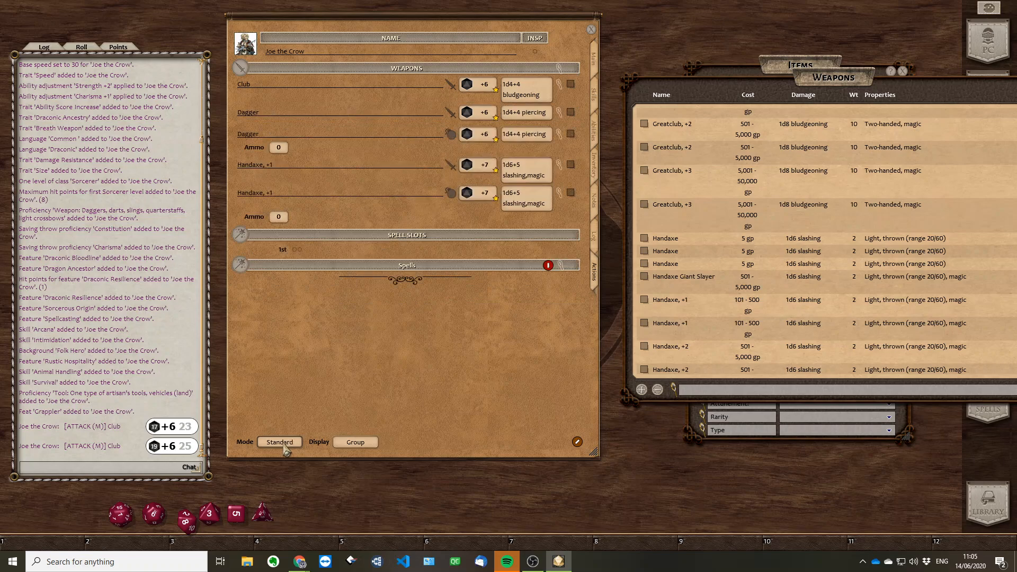